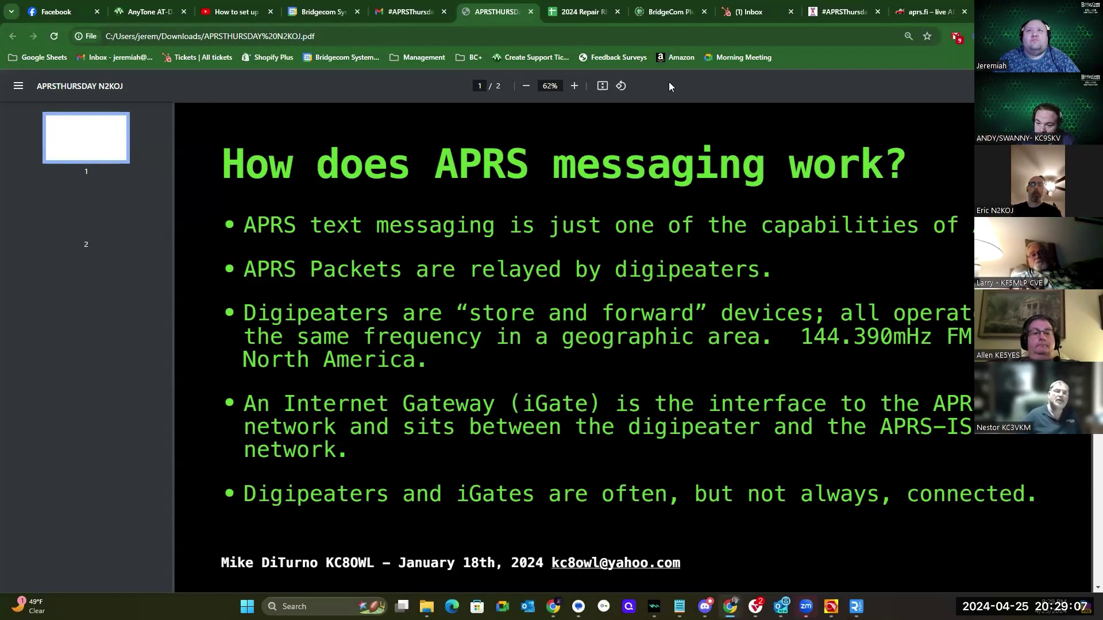
Step: Switch to the APRS settings in the D578UV programming software and review the choices for the station's SSID
mouse_move(830, 606)
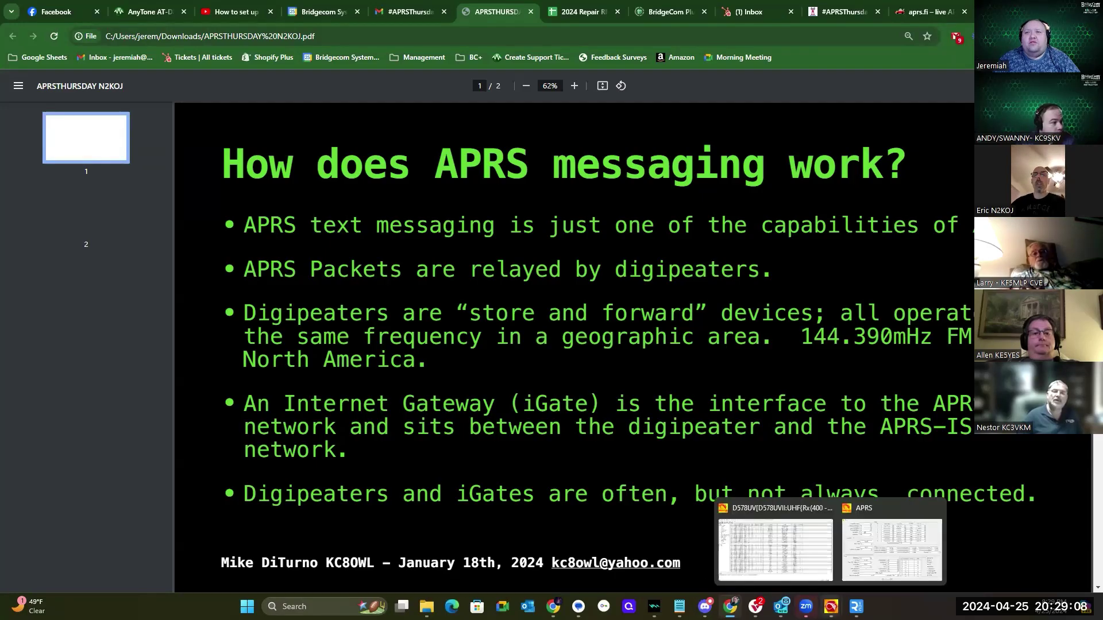
click(856, 568)
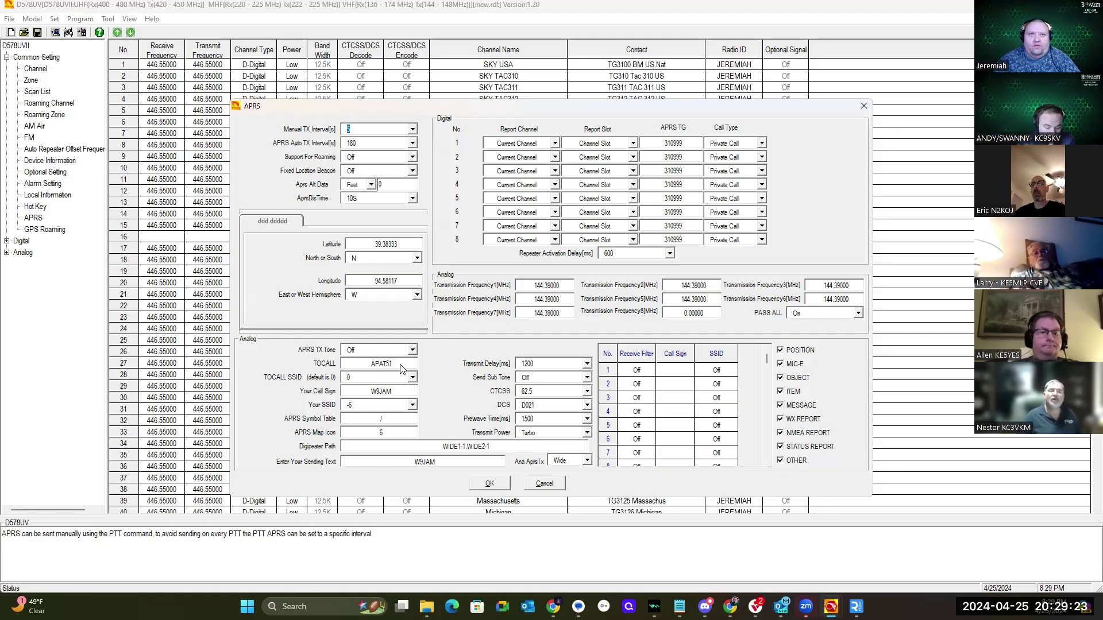
click(413, 405)
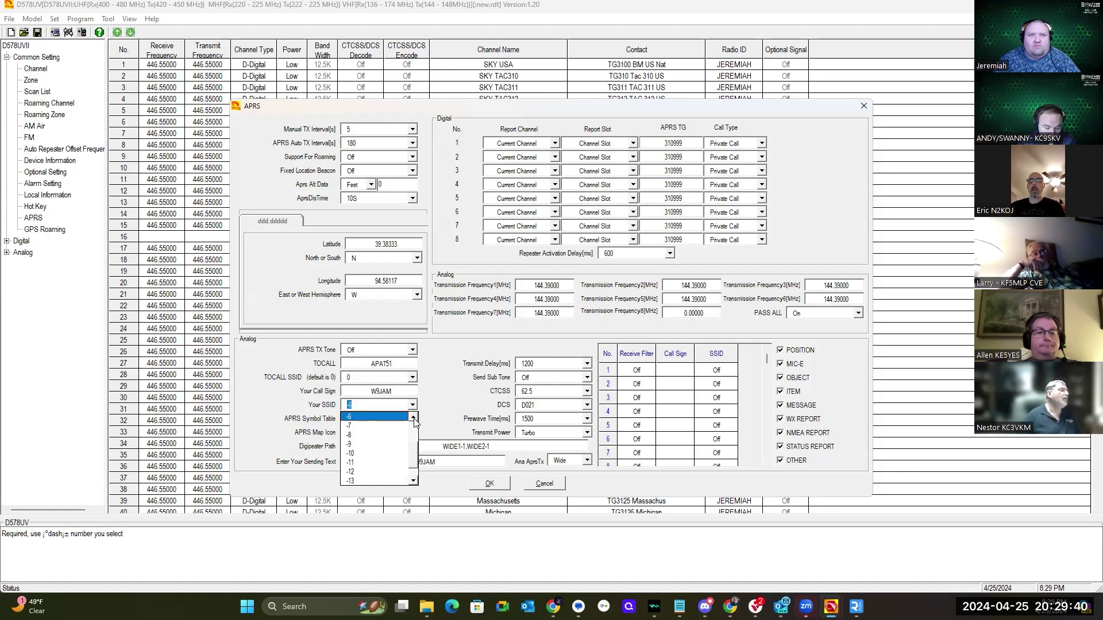
click(448, 404)
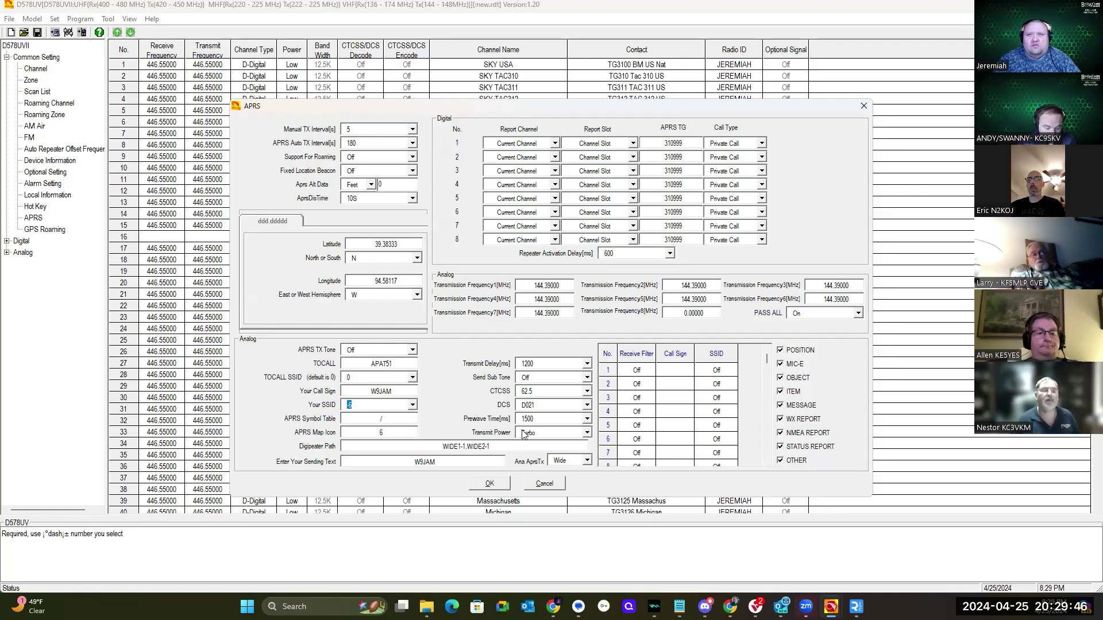
Step: Switch to Chrome and look through the APRS symbol tables on the aprs.org/symbols.html page
mouse_move(730, 606)
click(729, 548)
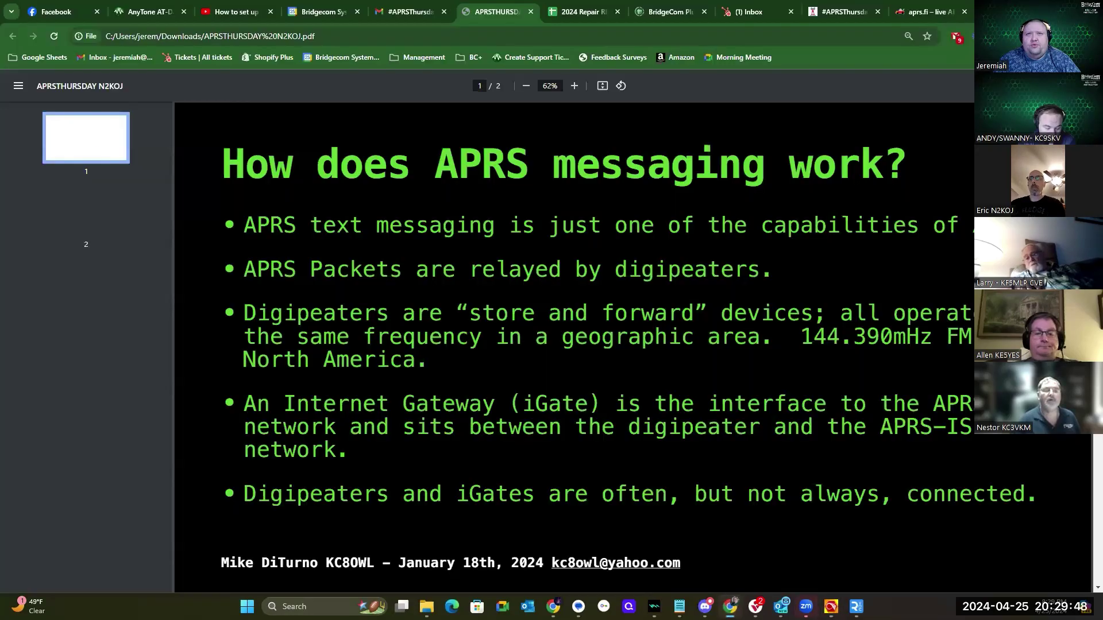
click(936, 11)
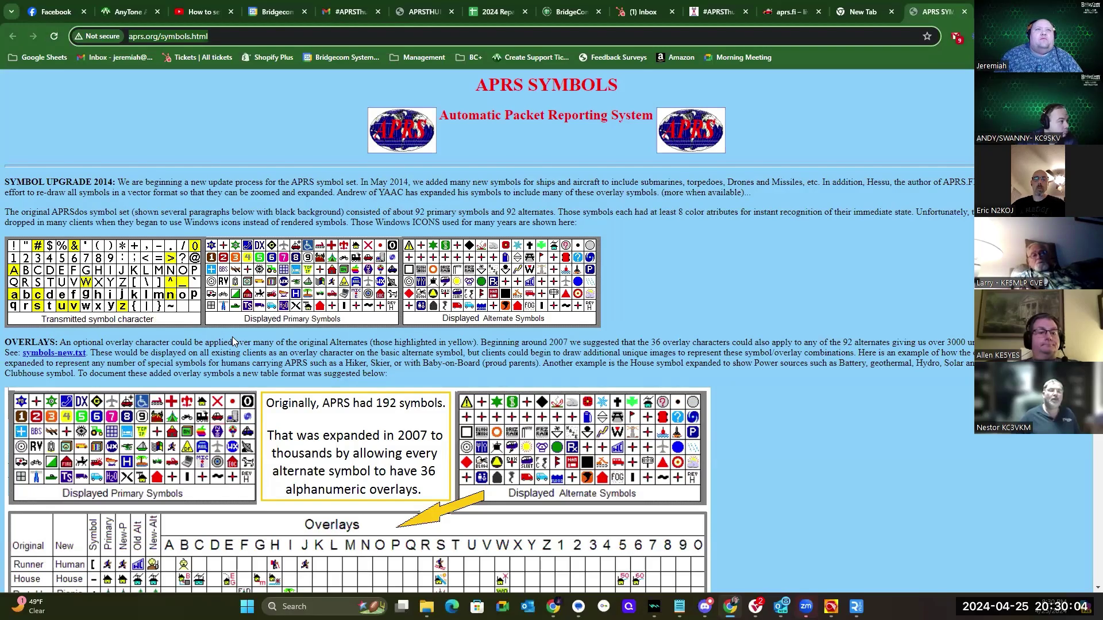
scroll(351, 339, down, 2)
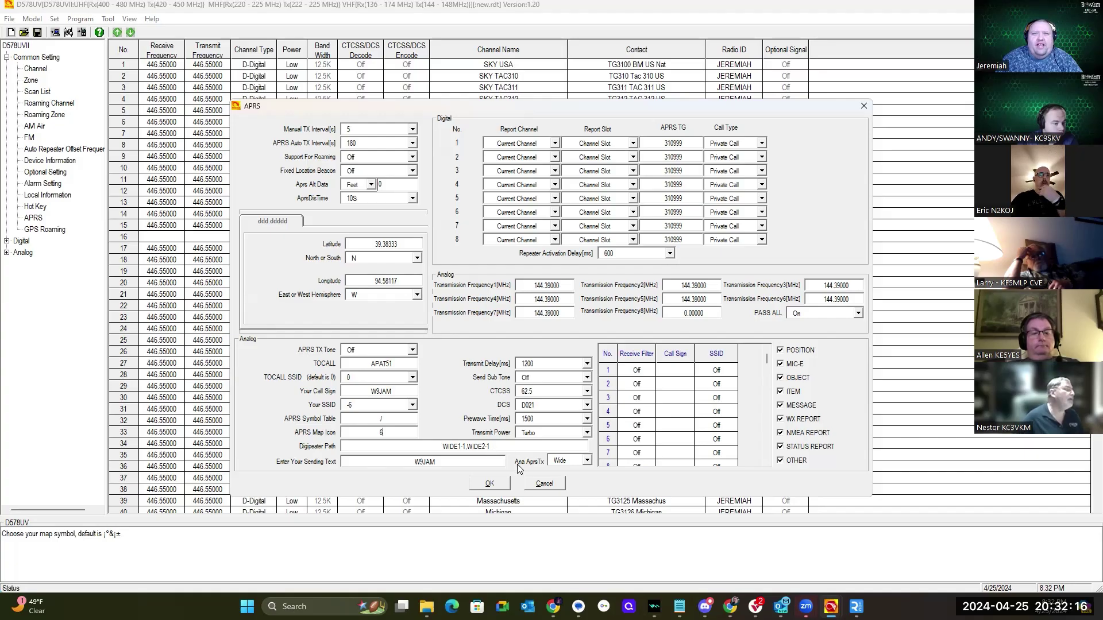
Step: In the D578UV APRS settings, choose Wide for the analog APRS transmit bandwidth and append " - Home" to the sending text
click(587, 461)
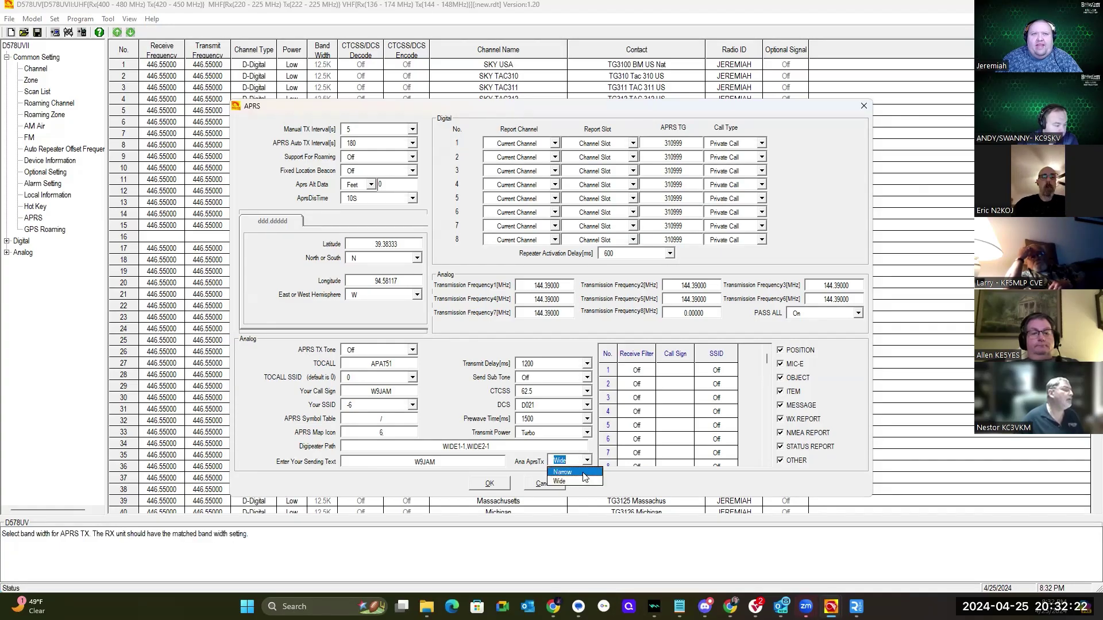
click(579, 482)
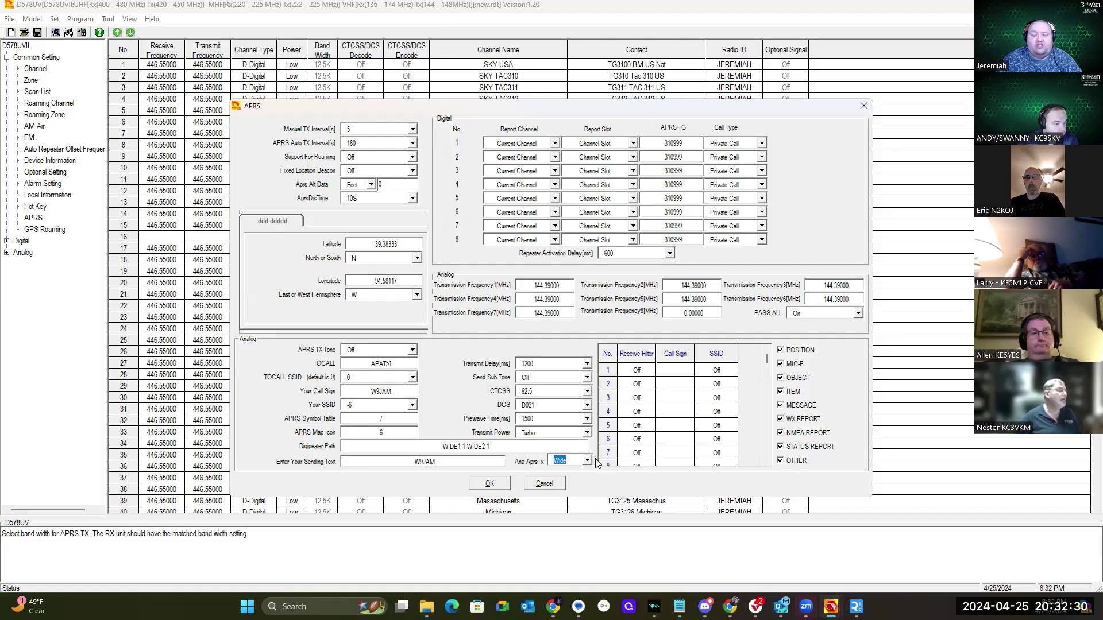
click(457, 464)
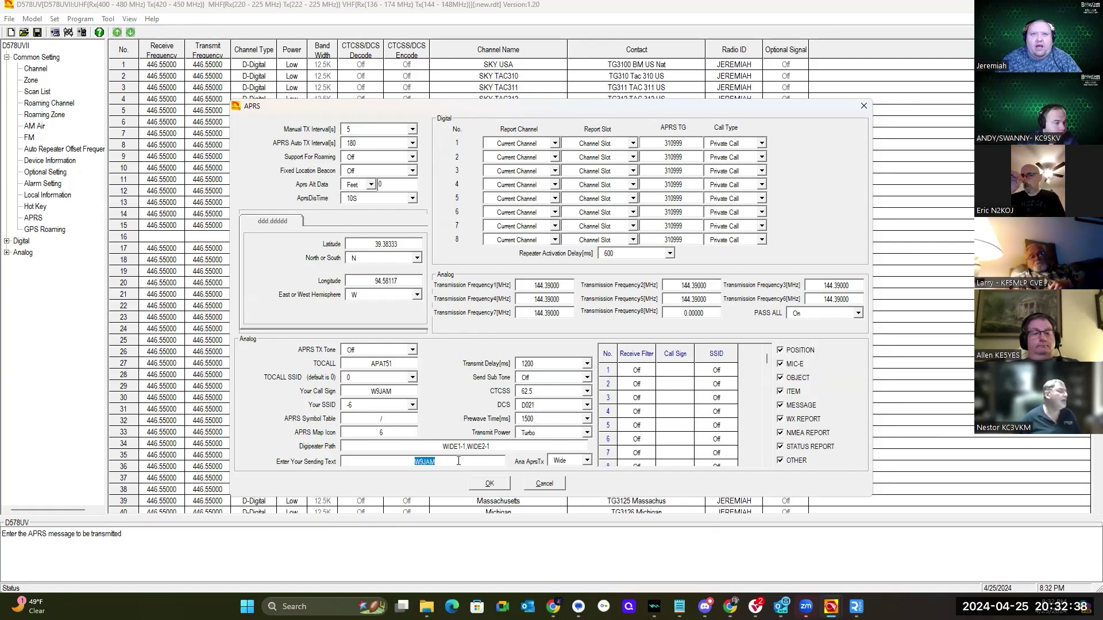
click(459, 462)
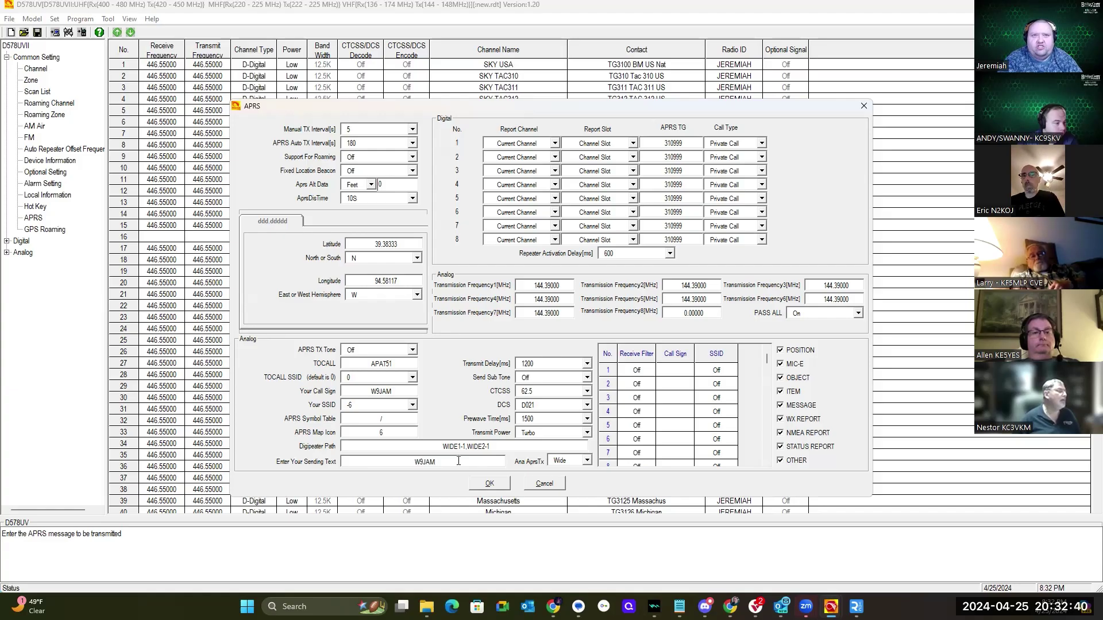
text(-)
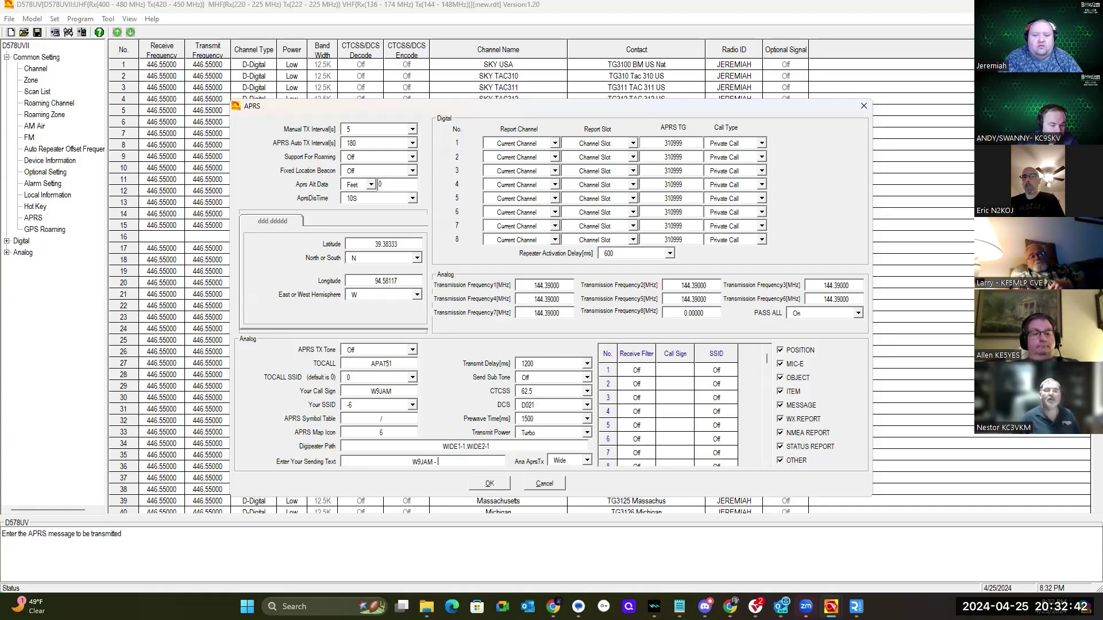
text( Home)
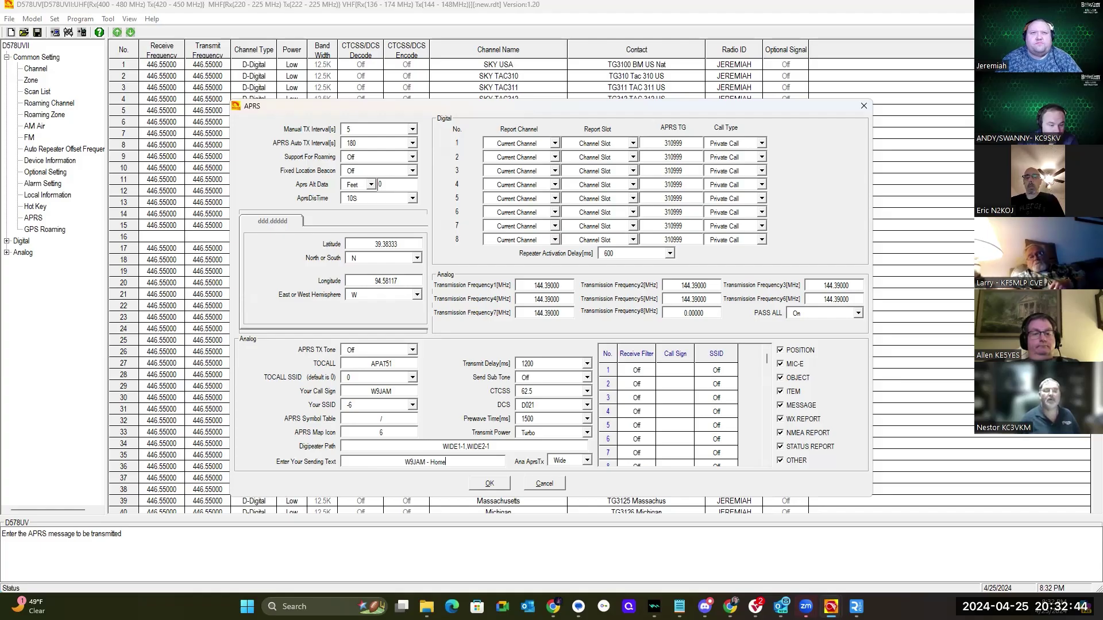
Step: Examine the digipeater path and the available transmit delay values in the analog APRS settings
click(503, 447)
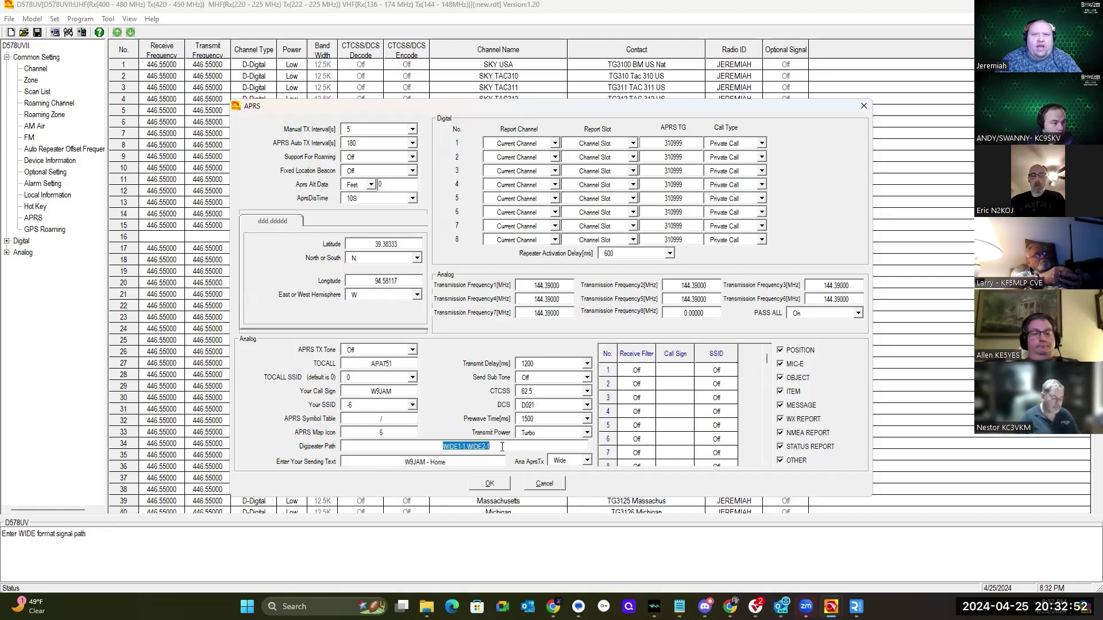
click(503, 447)
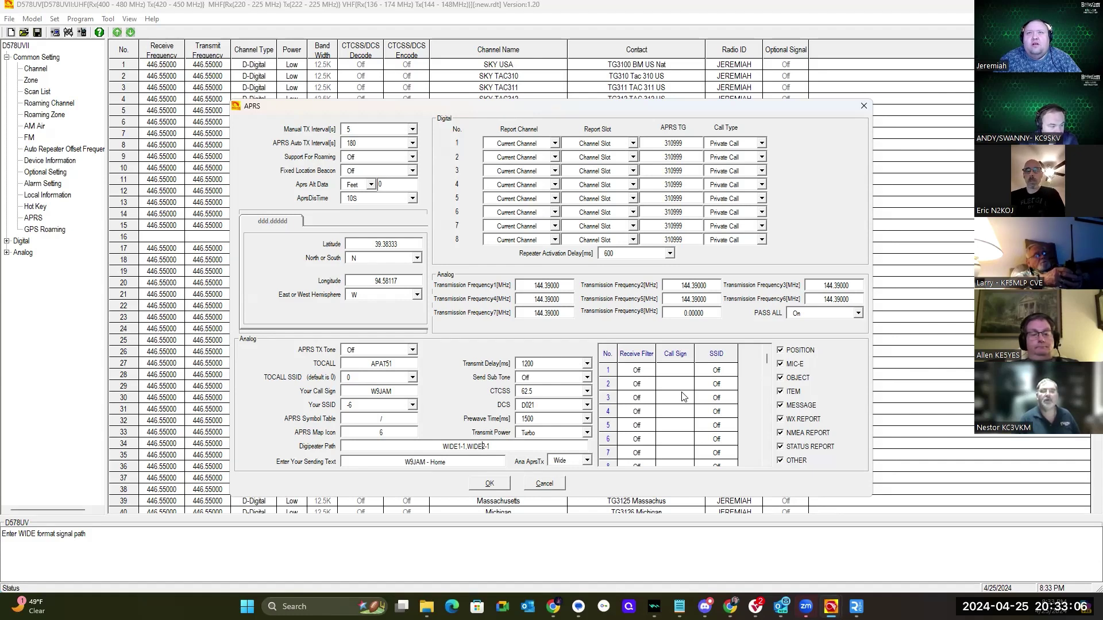
click(587, 368)
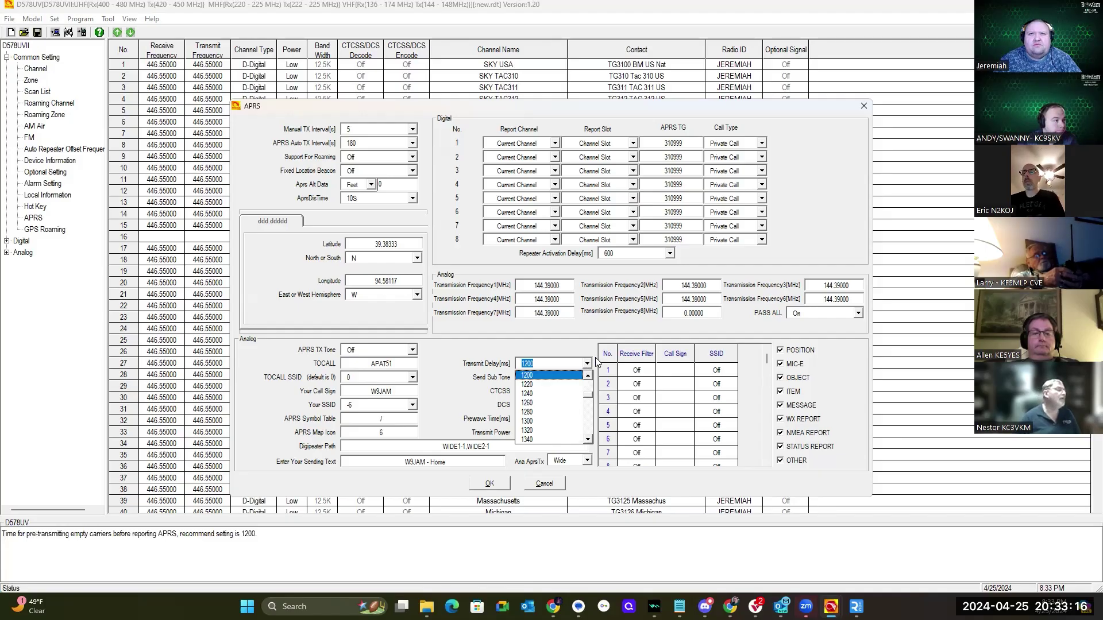
click(597, 380)
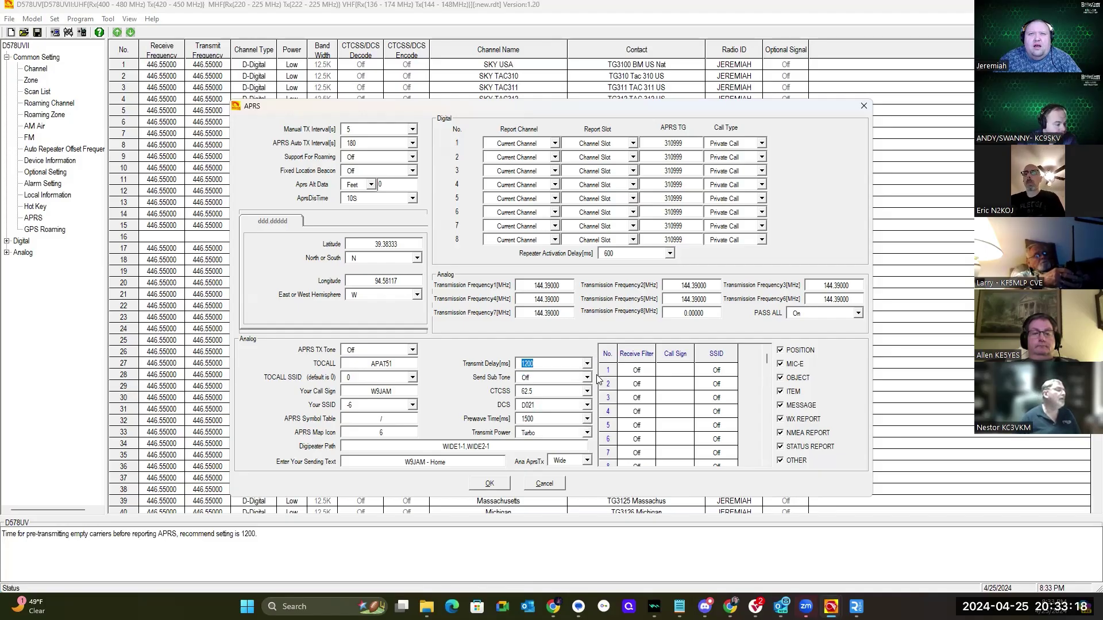
Step: Set the analog APRS prewave time to 600 ms
click(587, 421)
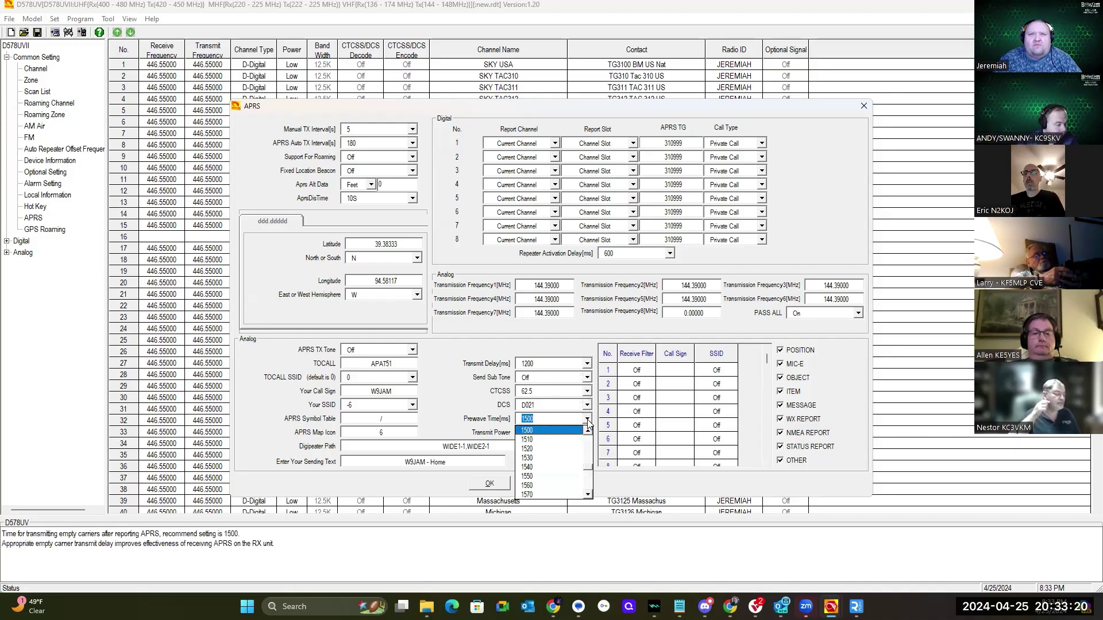
click(588, 451)
click(588, 450)
click(590, 449)
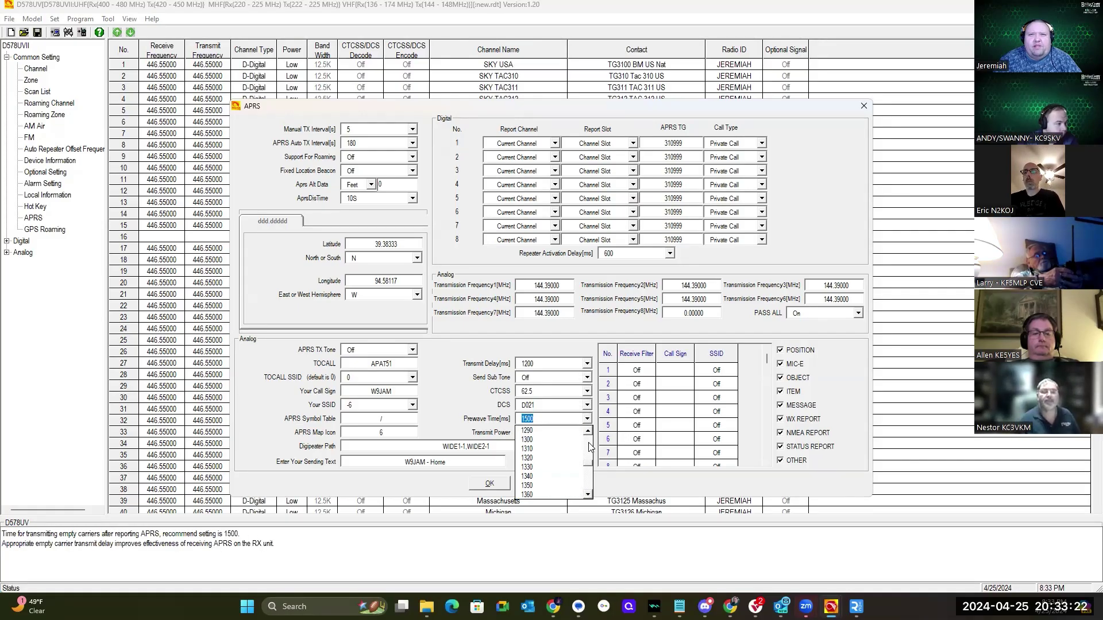
click(590, 447)
click(590, 446)
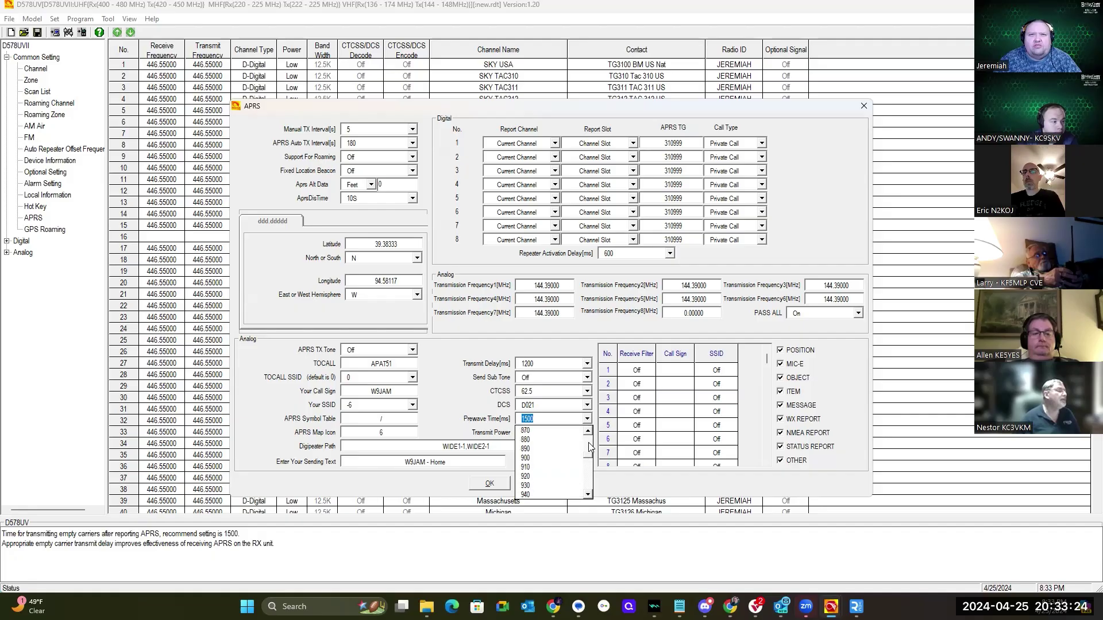
click(589, 447)
click(588, 447)
click(589, 438)
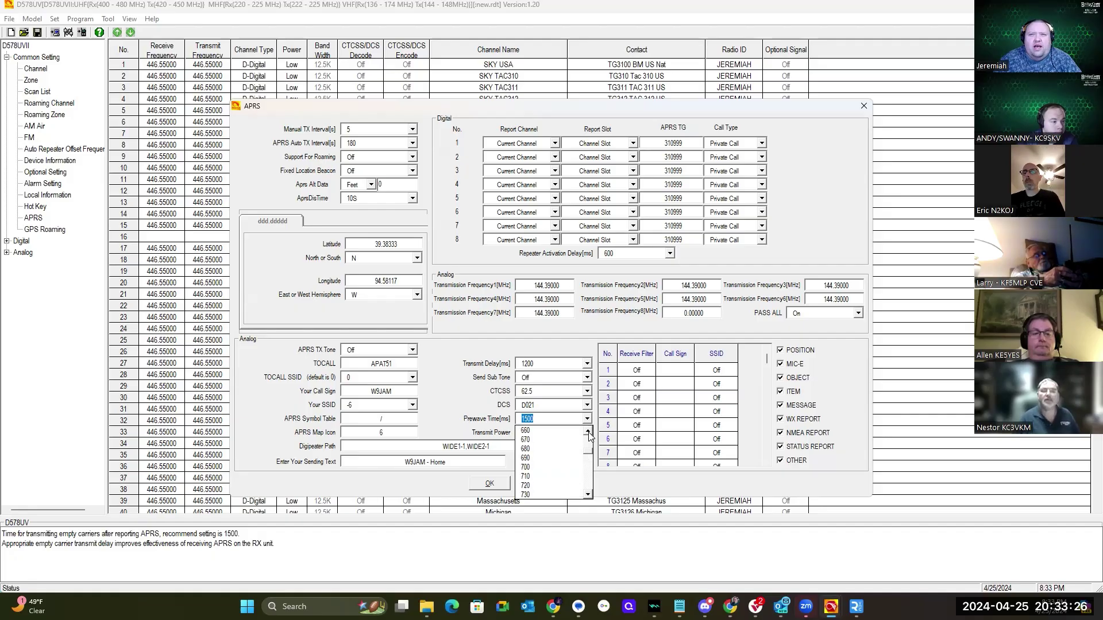
click(589, 435)
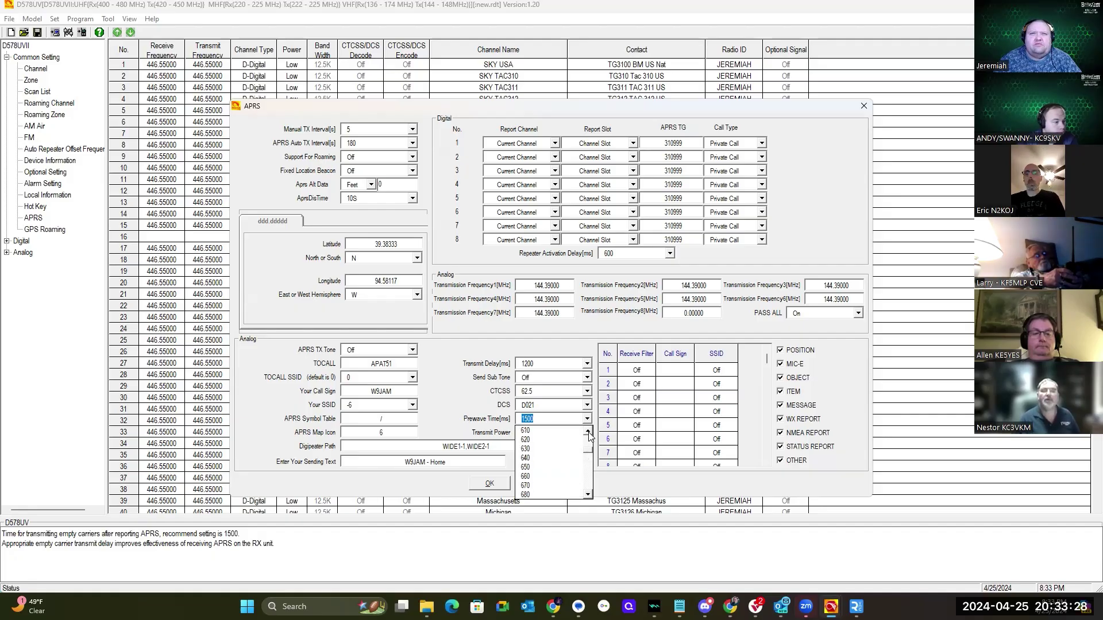
click(583, 431)
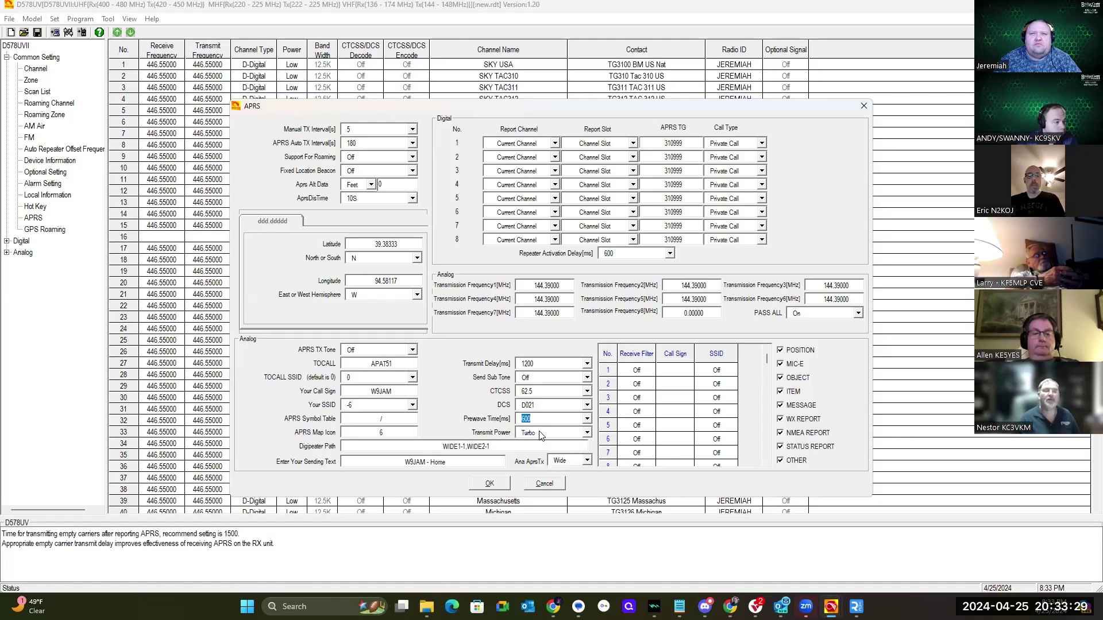
Step: Set the analog APRS prewave time to 1200 ms
click(587, 420)
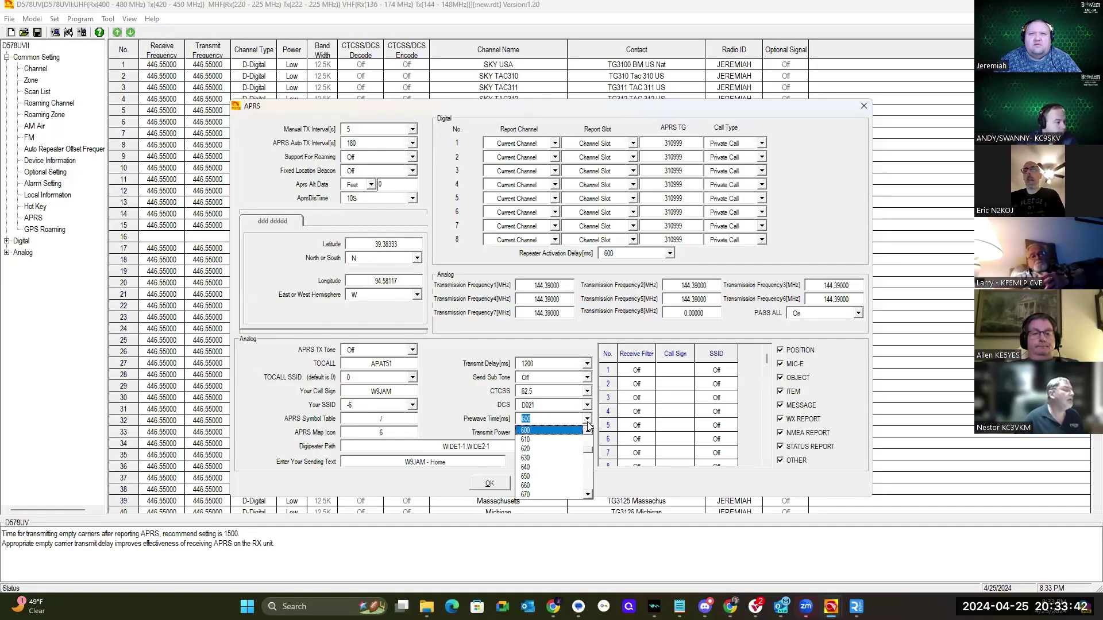
click(588, 487)
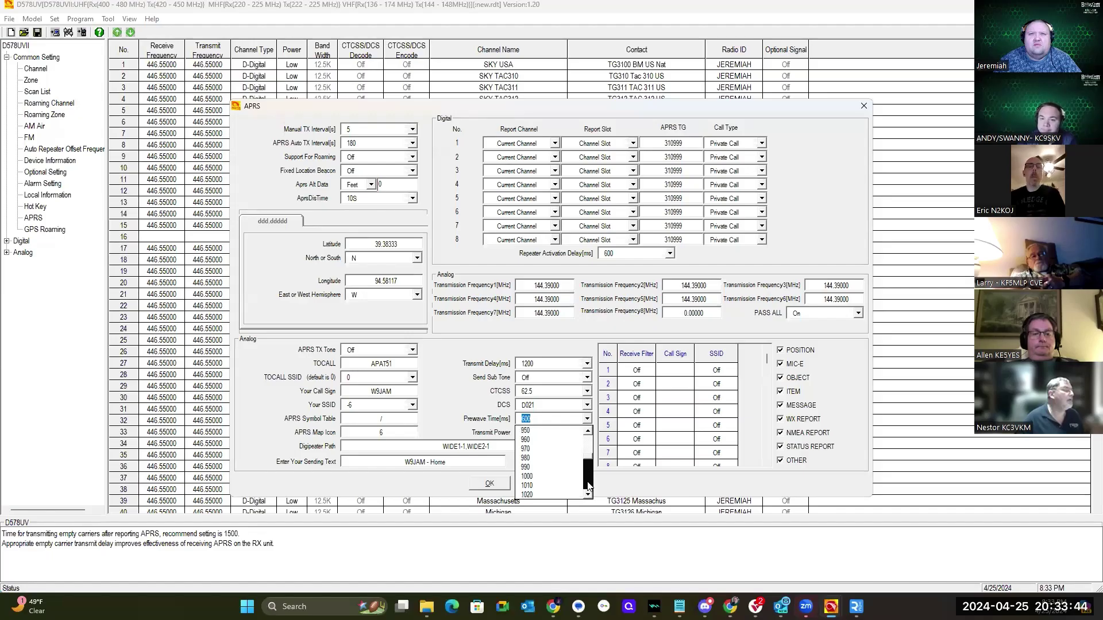
click(588, 487)
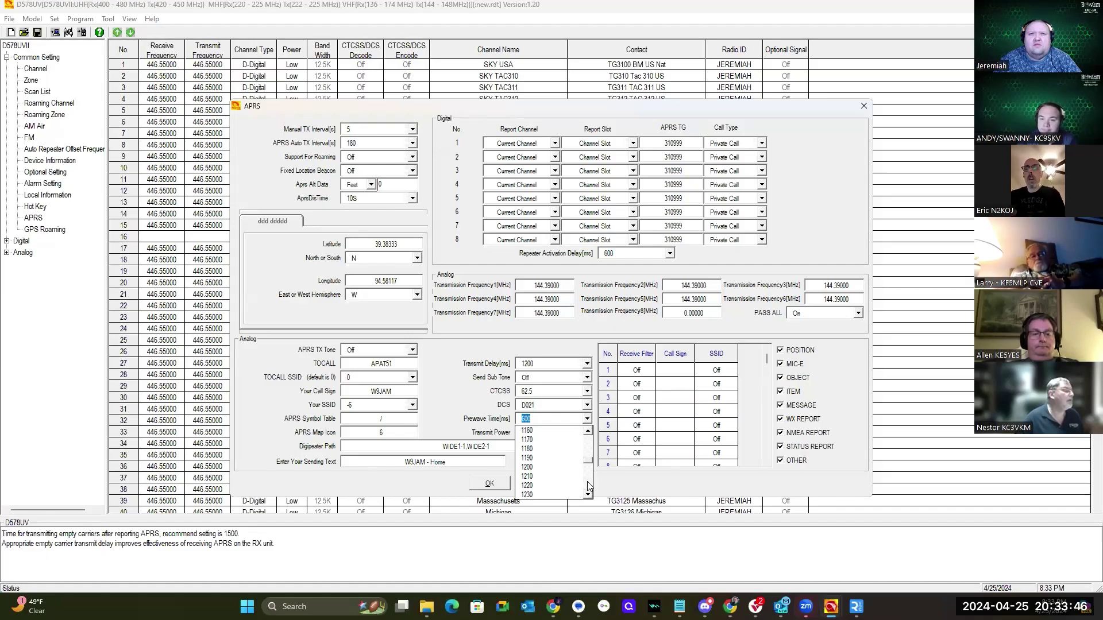
click(577, 467)
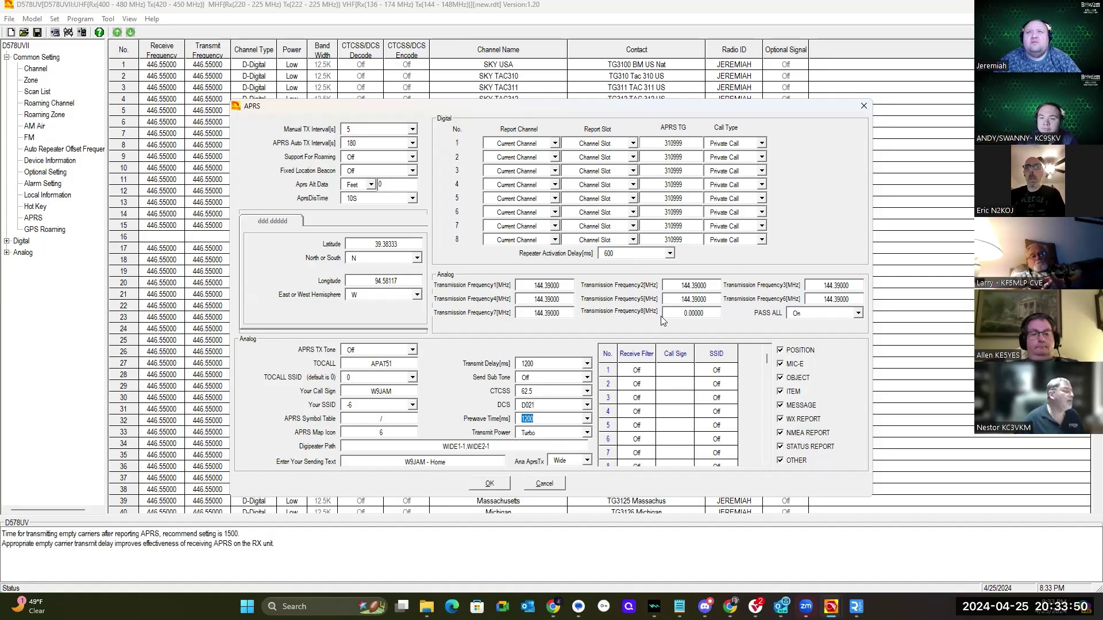
Step: Set analog Transmission Frequency 8 to 144.3900 MHz and accept the APRS settings
click(687, 313)
text(144)
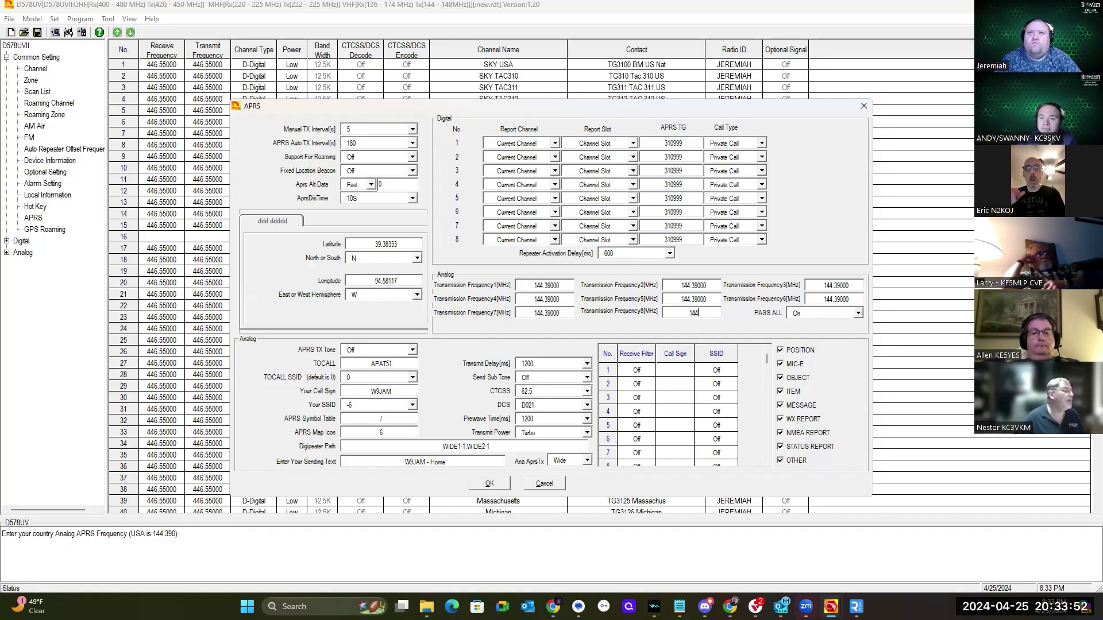
text(.3900)
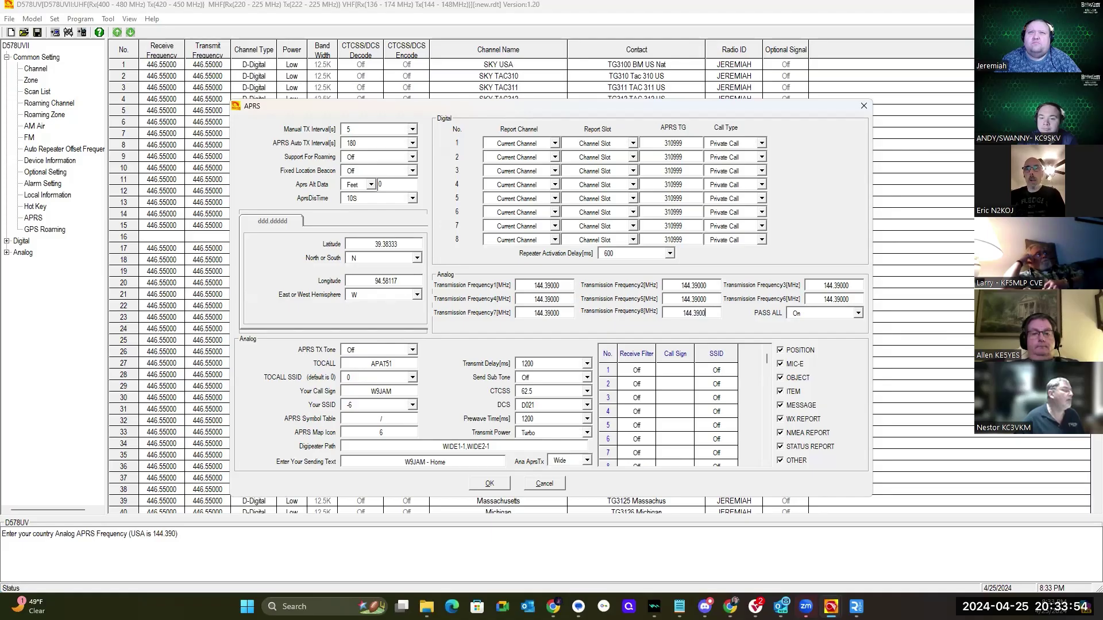
click(493, 484)
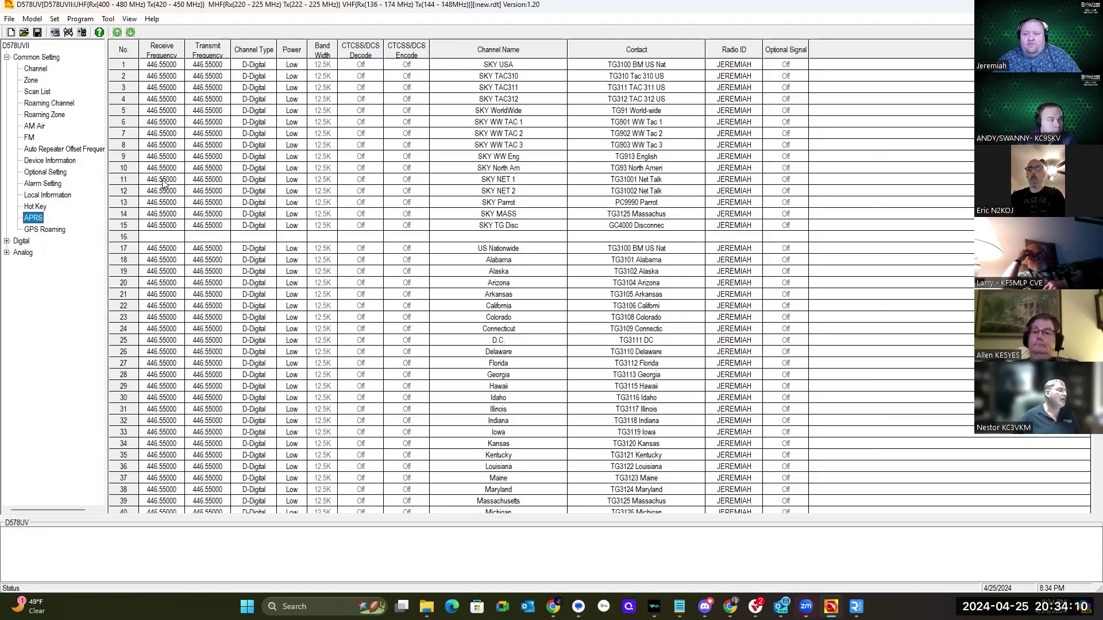
Step: Reopen the APRS settings to review the analog values and prewave time choices, then close them
mouse_move(442, 597)
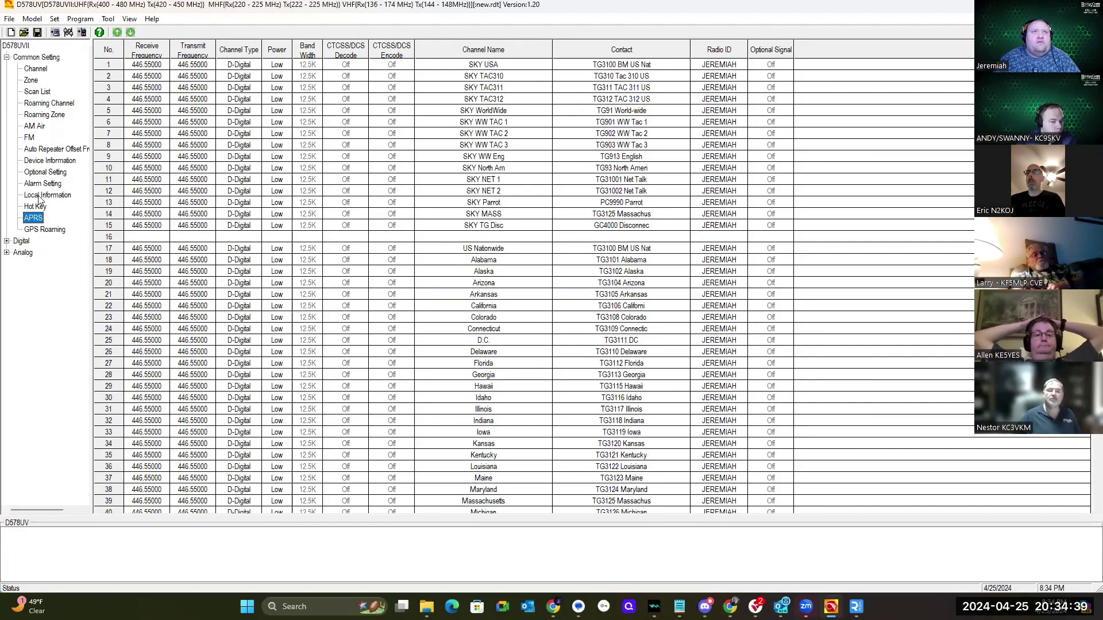
double_click(34, 218)
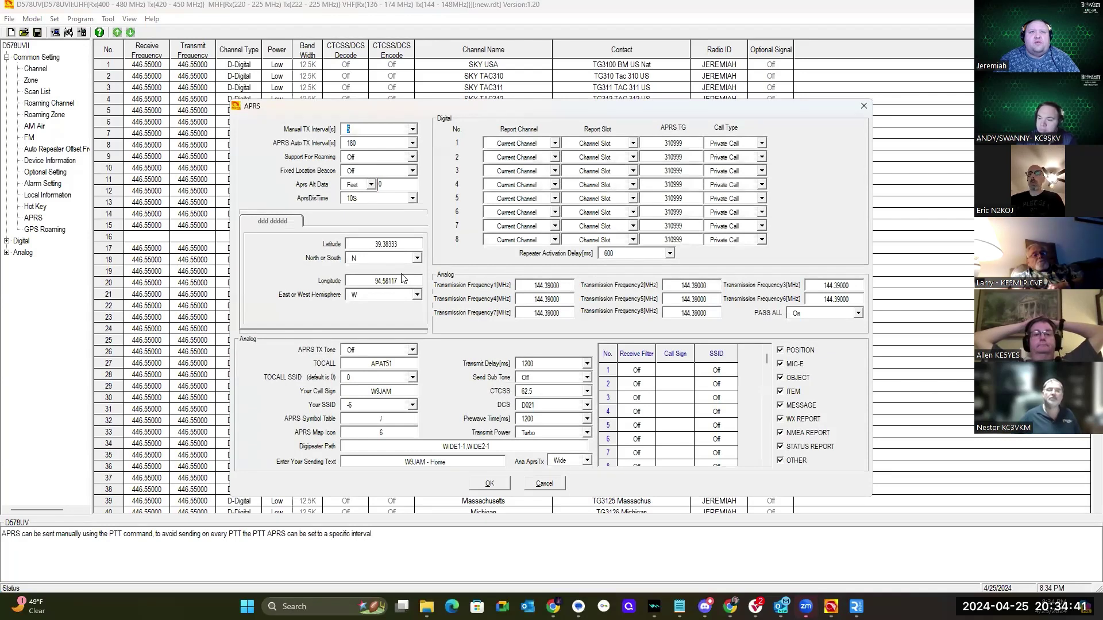
click(564, 419)
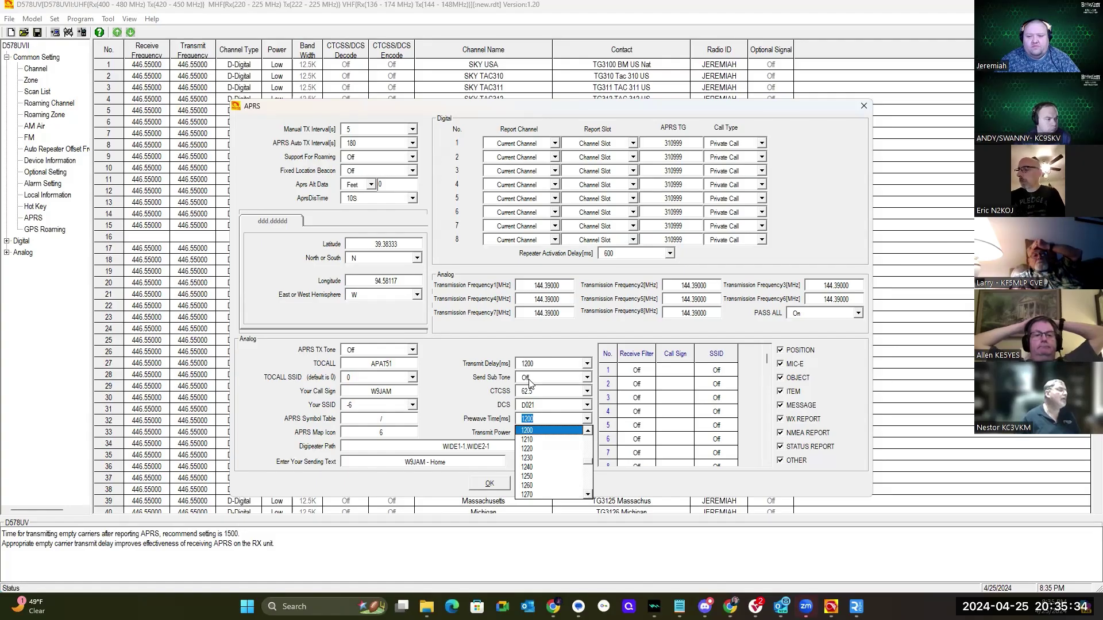
click(463, 401)
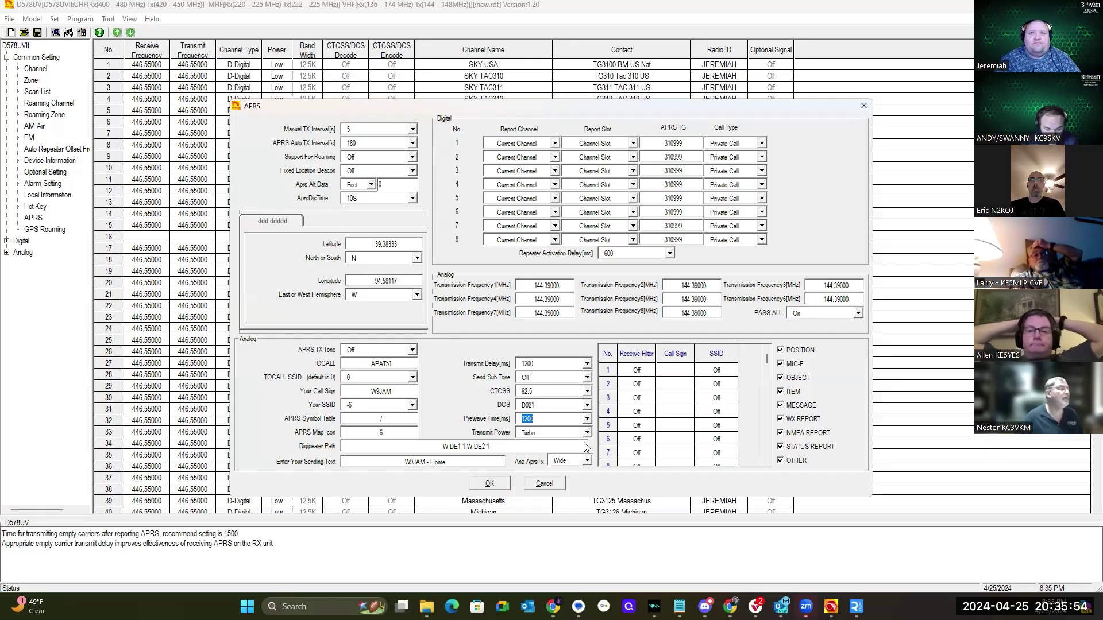
click(488, 484)
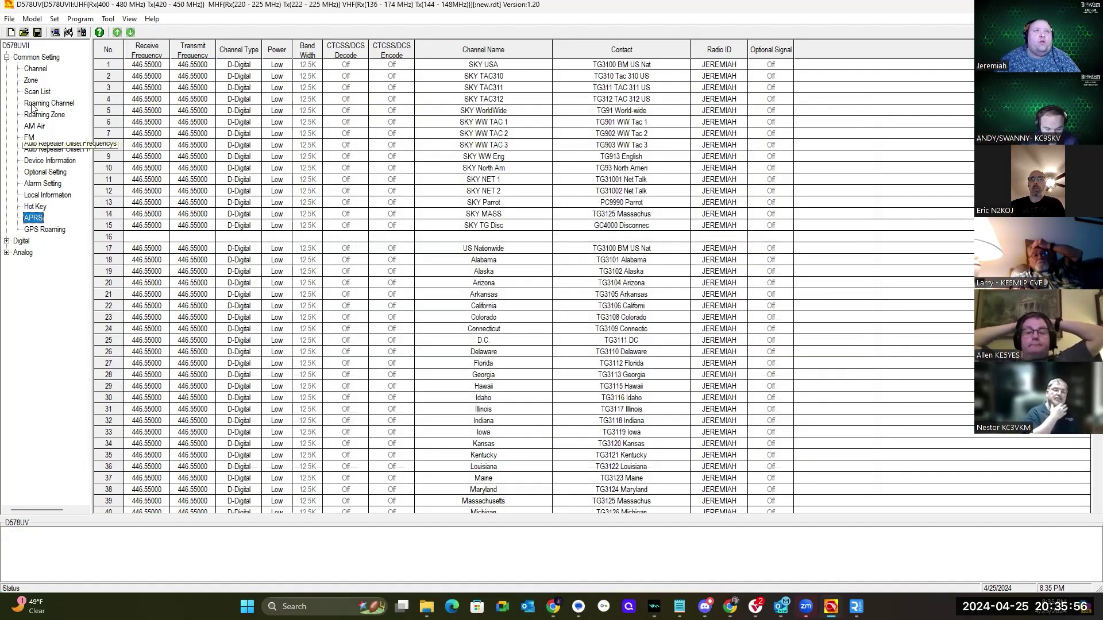
Step: Open the empty channel slot 357, below the existing analog channels in the channel list, for editing
click(39, 70)
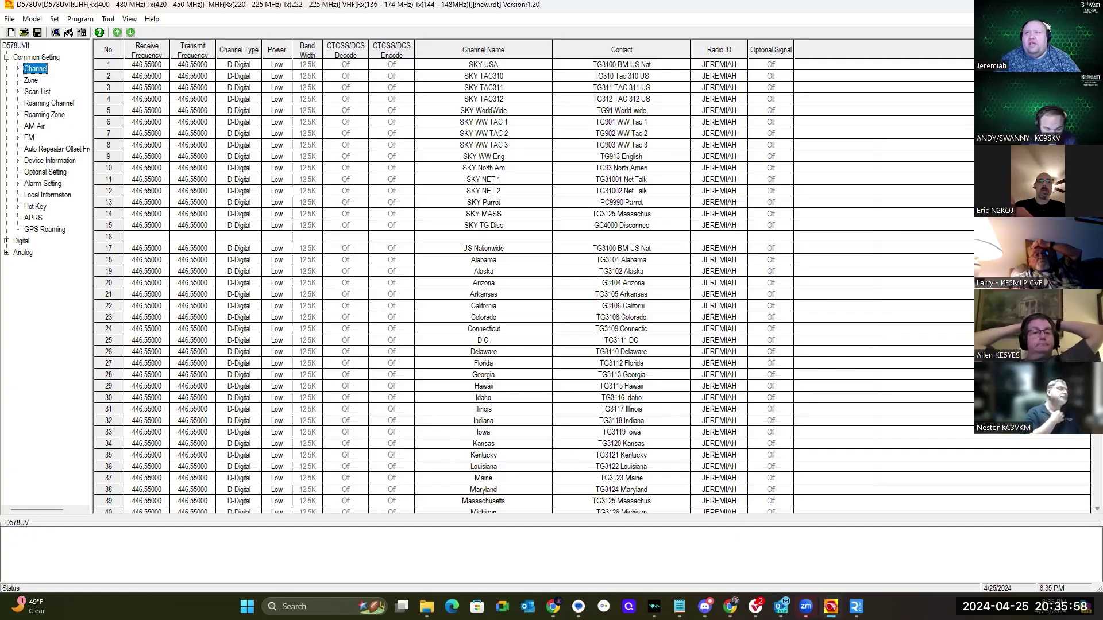
scroll(591, 287, down, 20)
scroll(591, 287, down, 20)
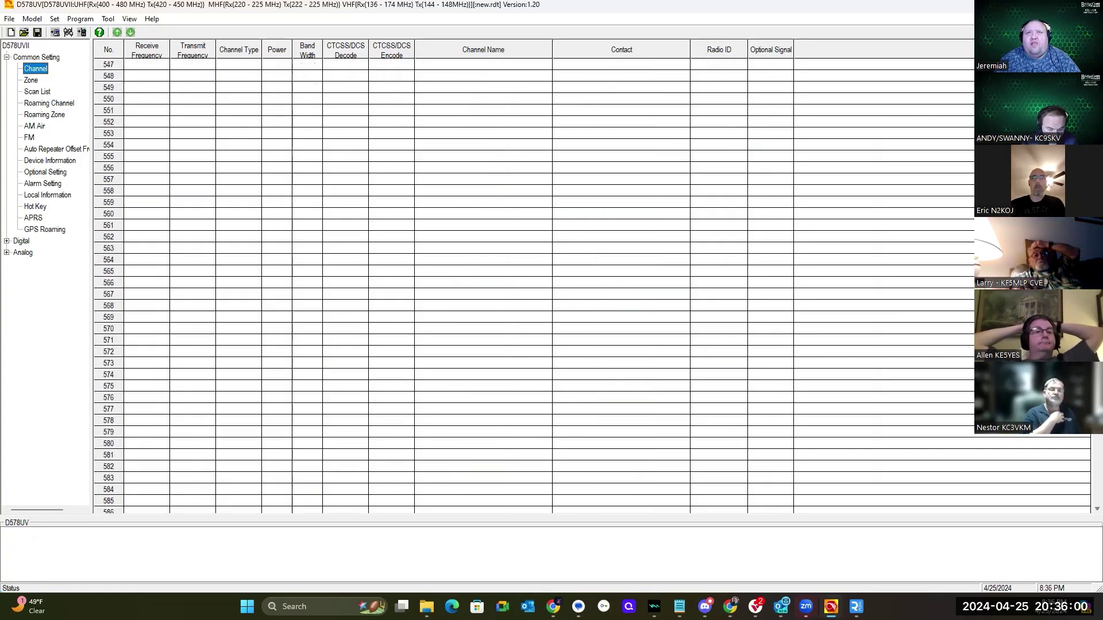
scroll(591, 287, up, 20)
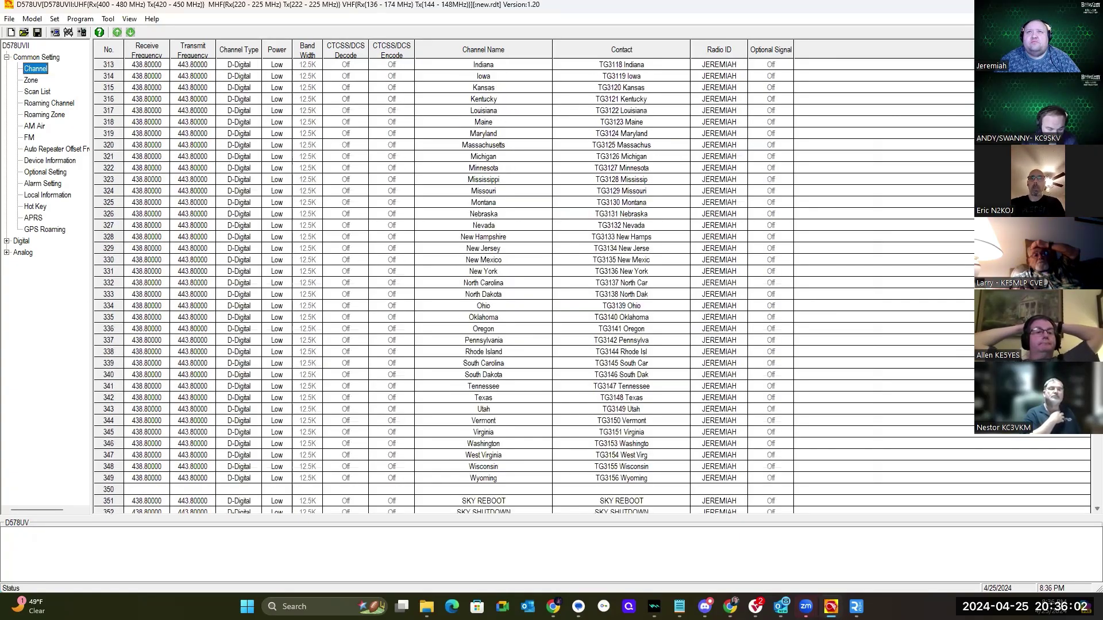
scroll(592, 287, down, 13)
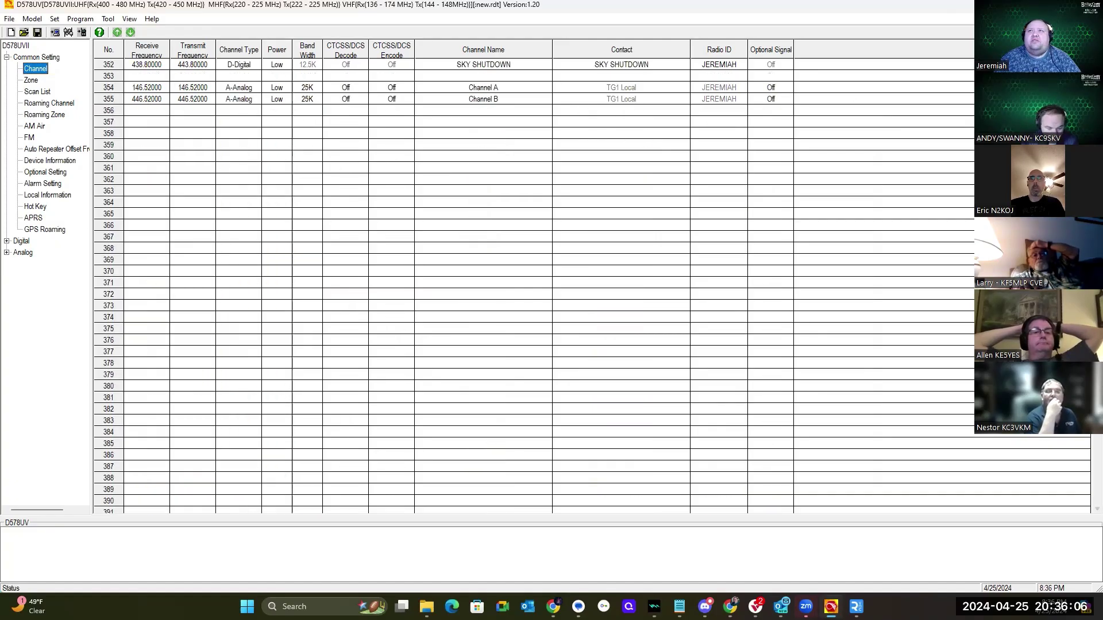
scroll(592, 288, up, 4)
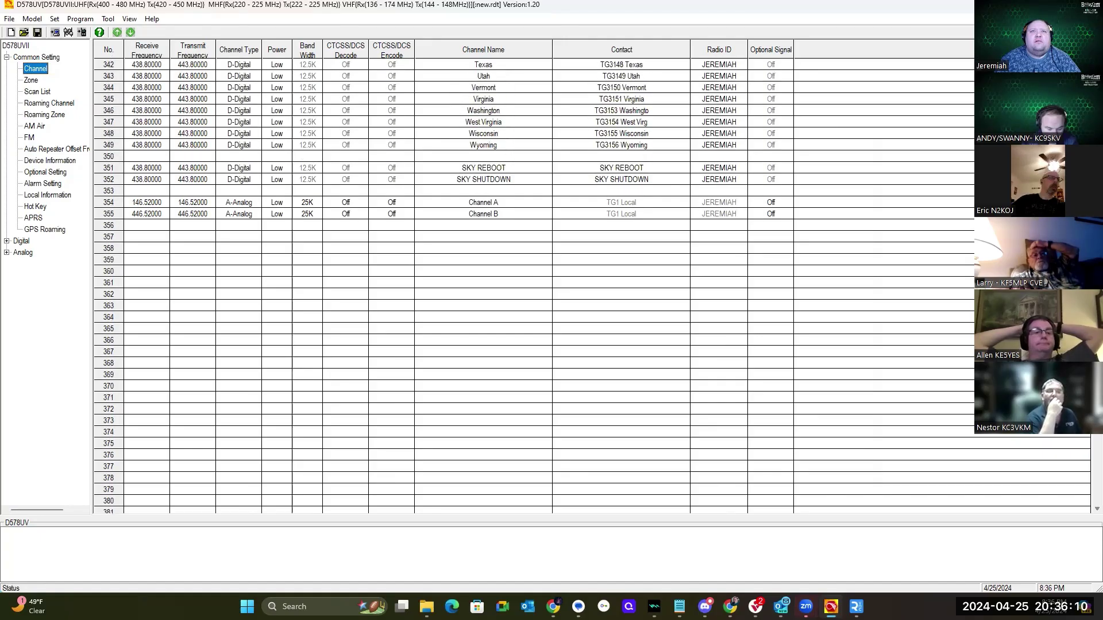
double_click(143, 239)
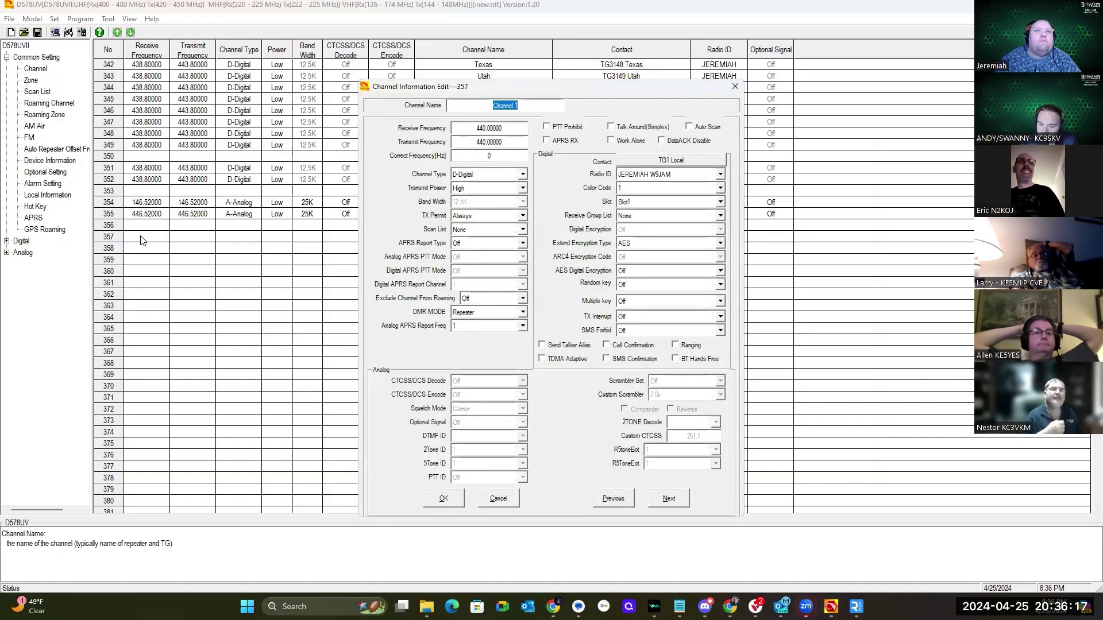
Step: Set both the receive and transmit frequencies of channel 357 to 146.52000 MHz
click(498, 131)
text(146)
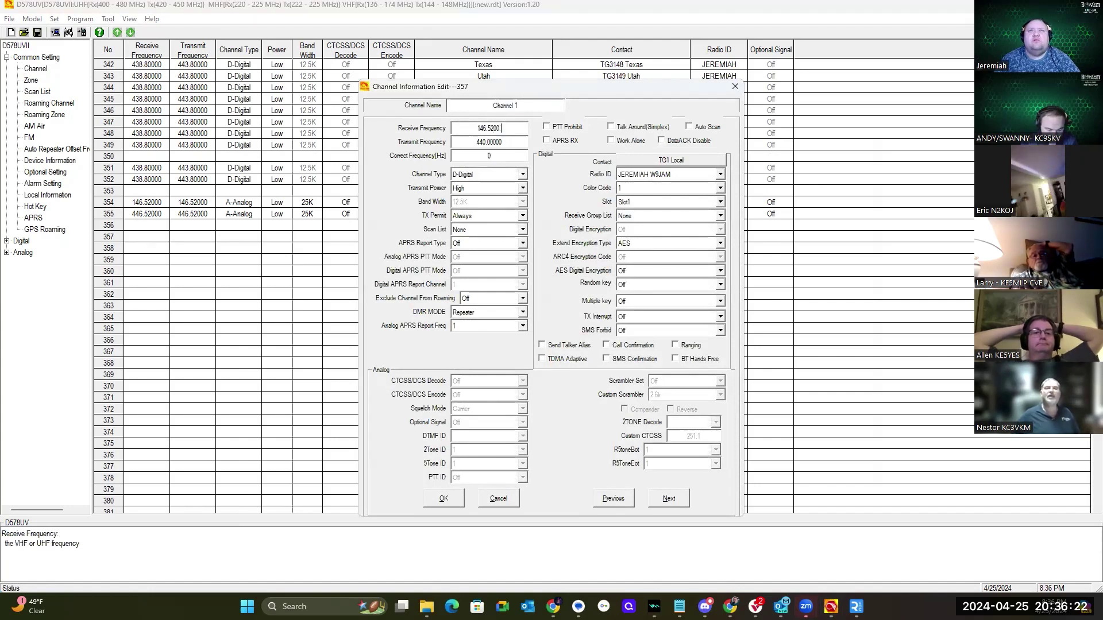
text(.5200)
key(Tab)
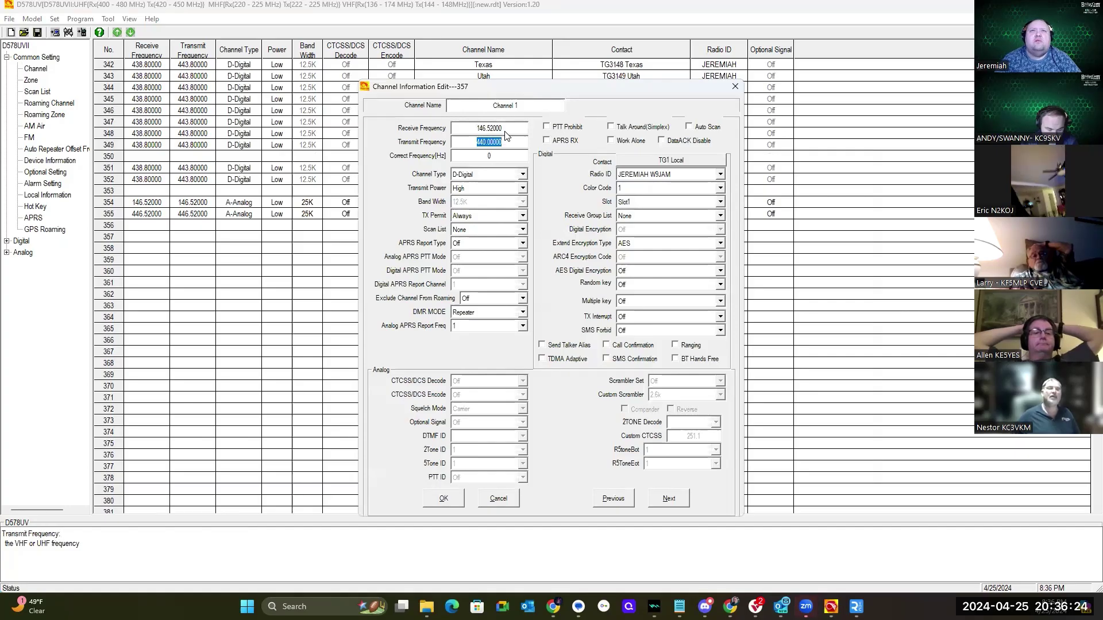
text(146.520)
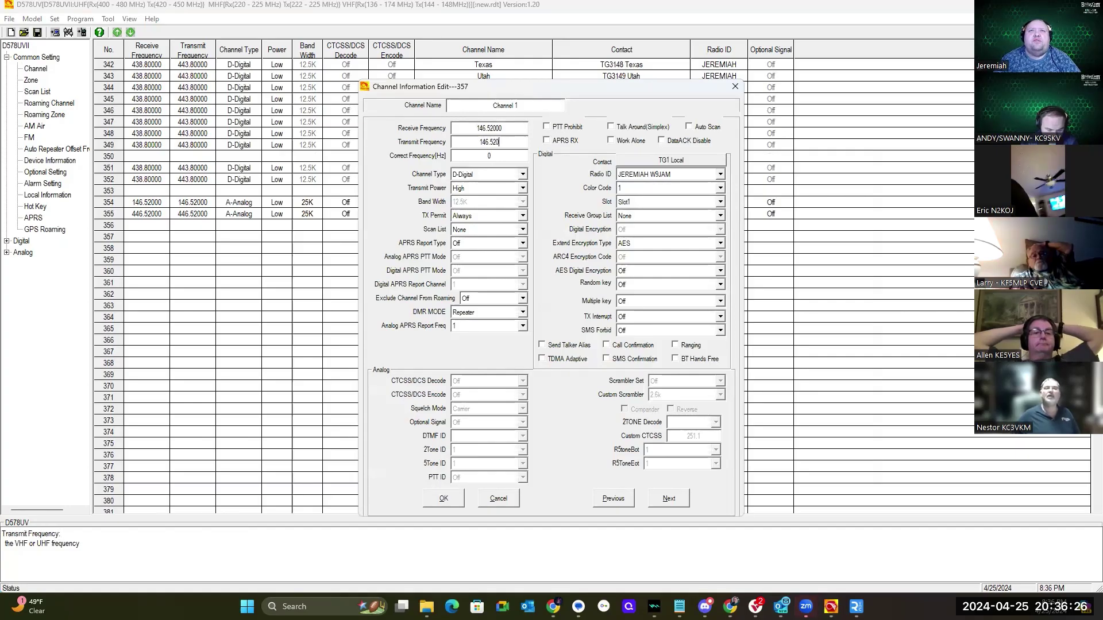
text(00)
key(Tab)
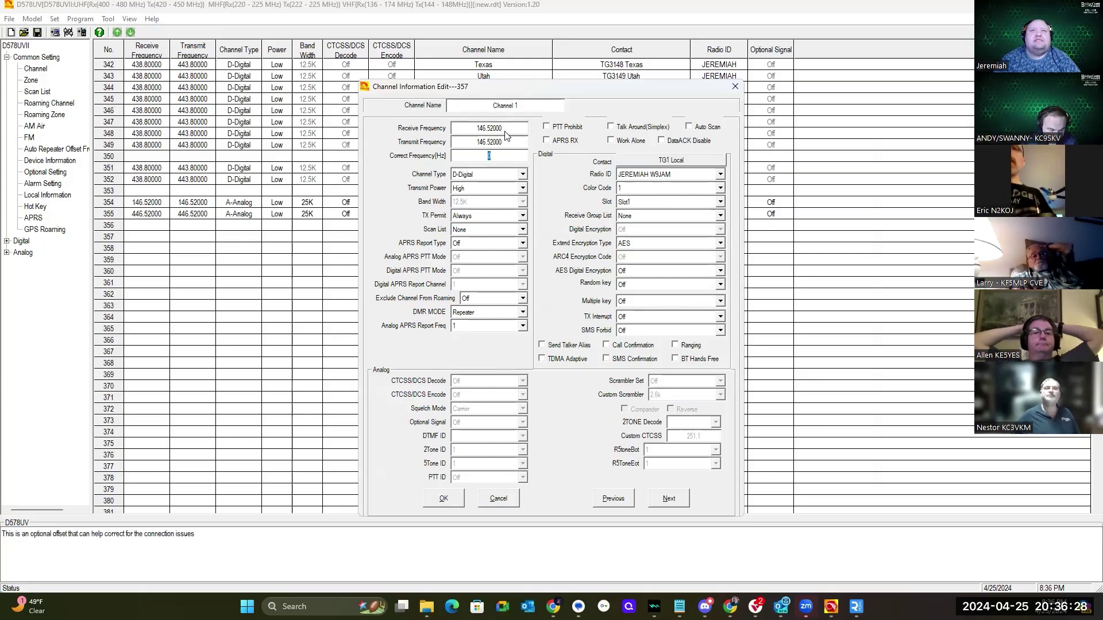
Step: Make the channel type A-Analog with Turbo transmit power and a 25K band width
click(522, 175)
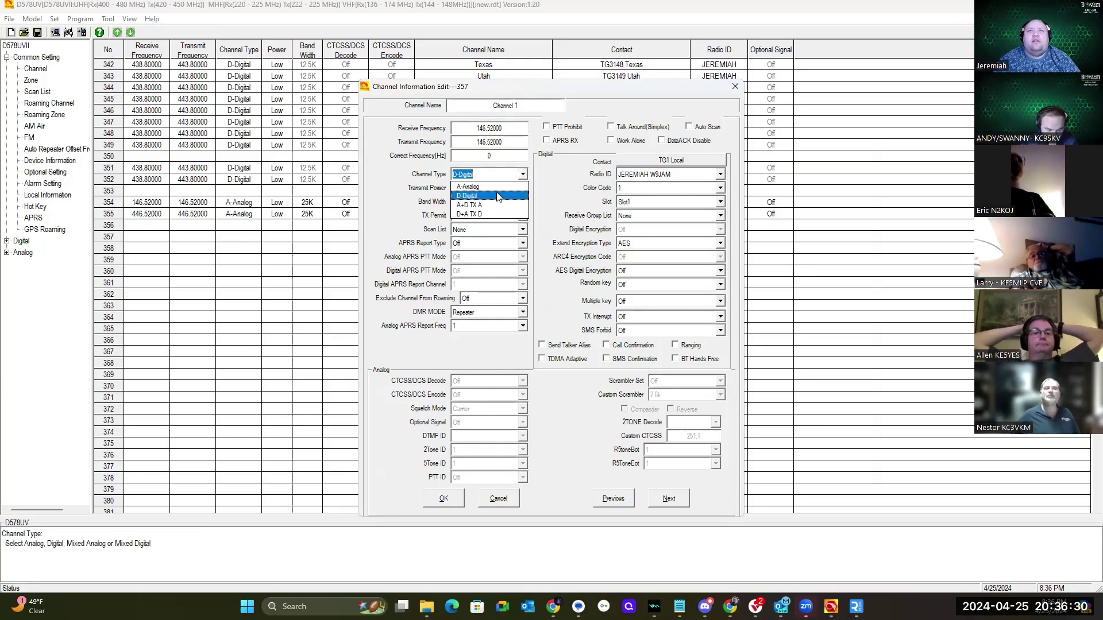
click(476, 186)
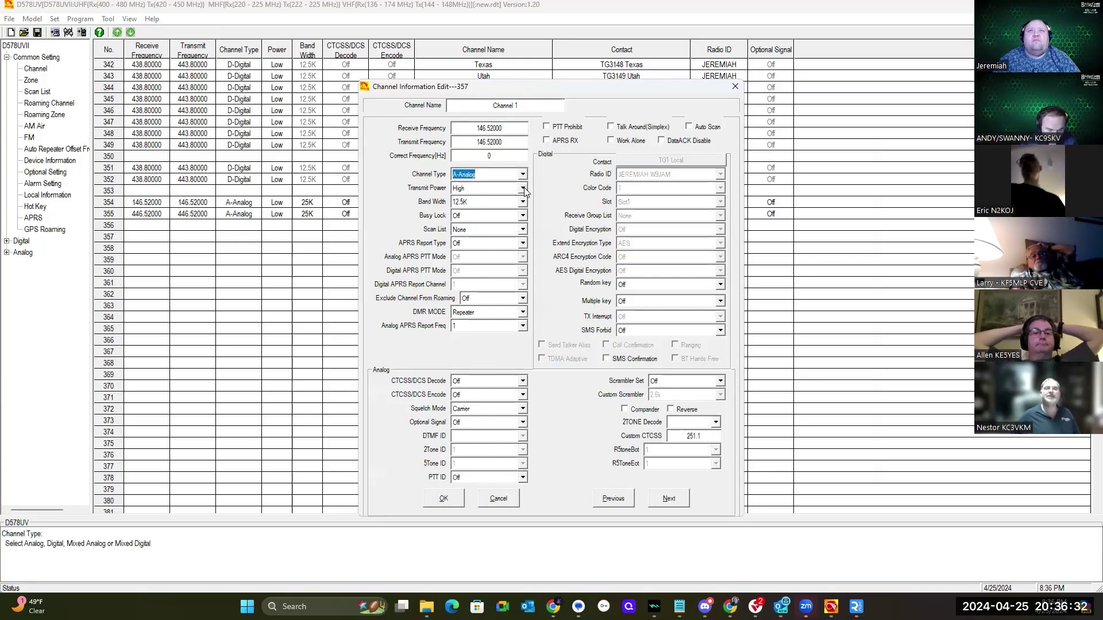
click(523, 189)
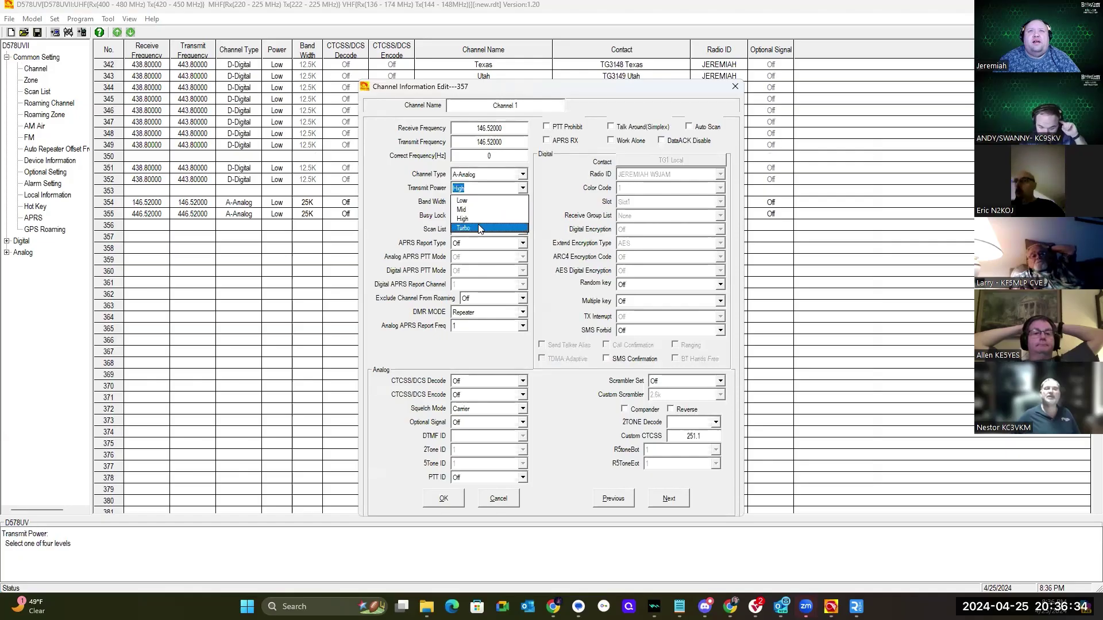
click(480, 228)
click(524, 204)
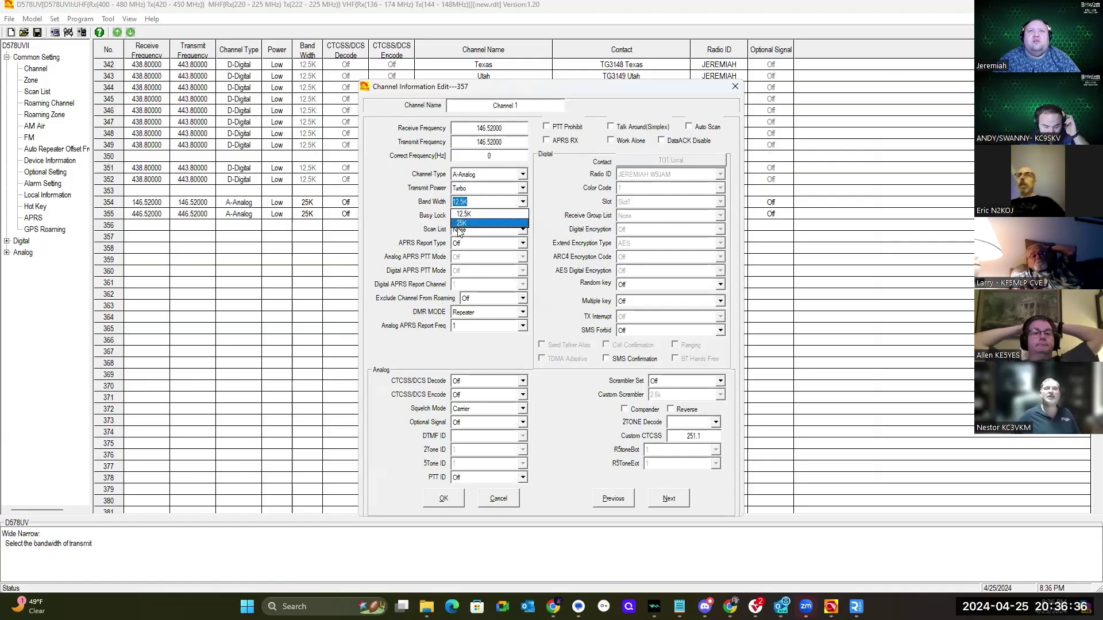
click(471, 227)
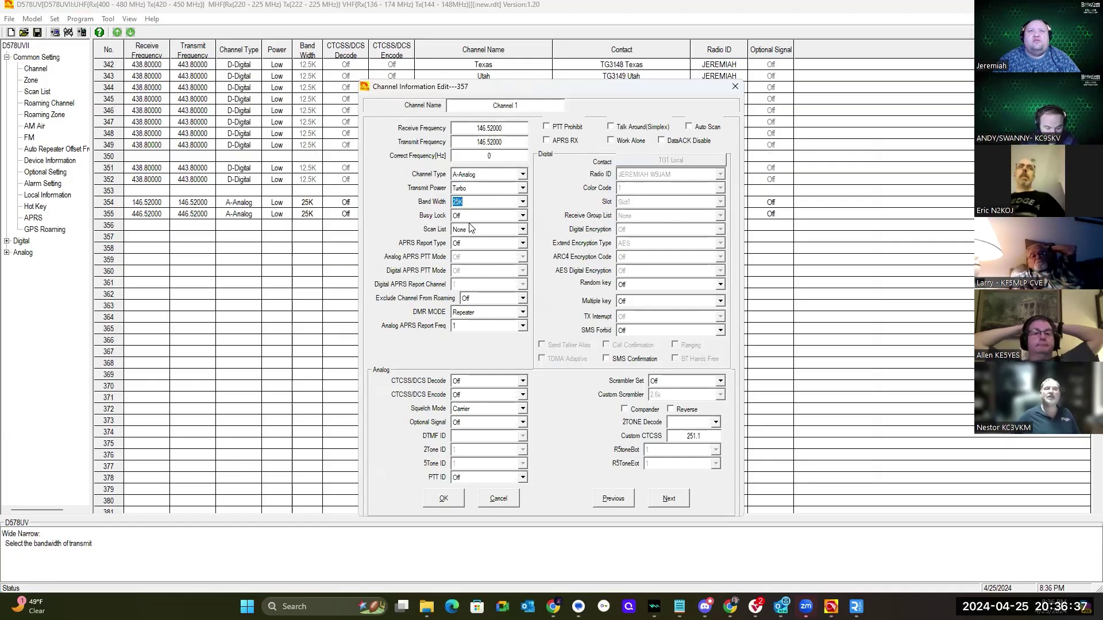
Step: Set the channel's APRS report type to Analog with analog APRS PTT mode Off, and open the analog APRS report frequency choices
click(522, 245)
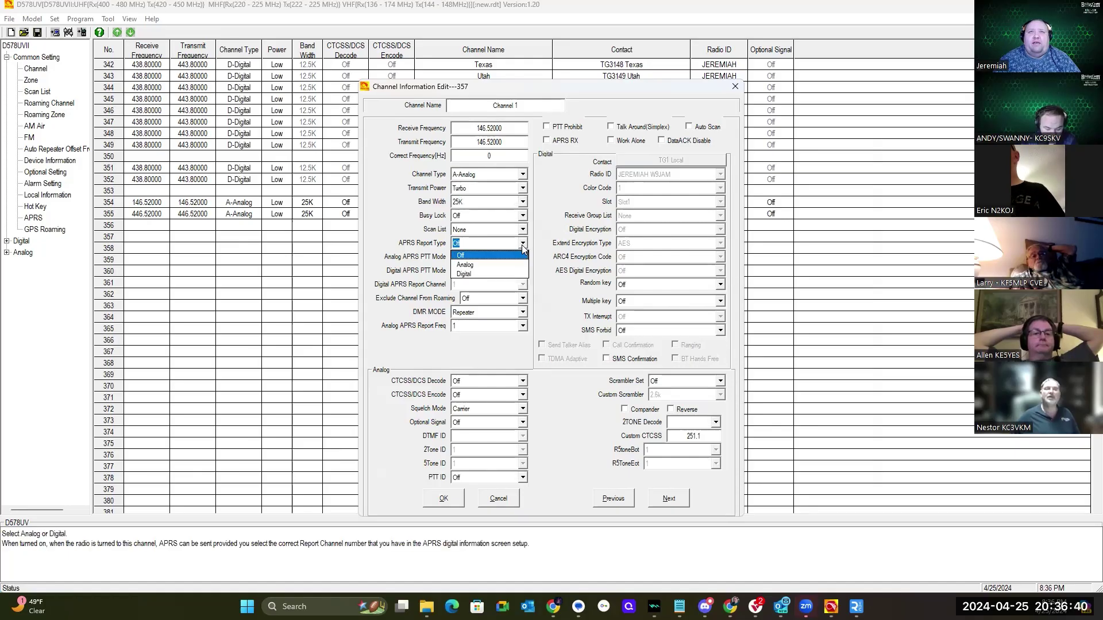
click(481, 266)
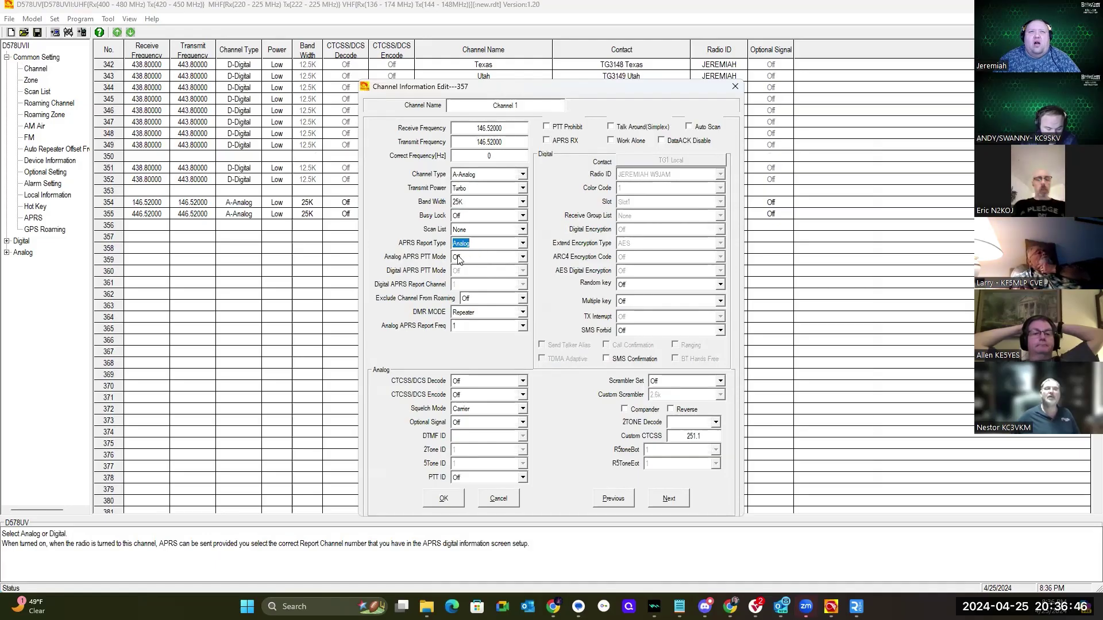
click(523, 257)
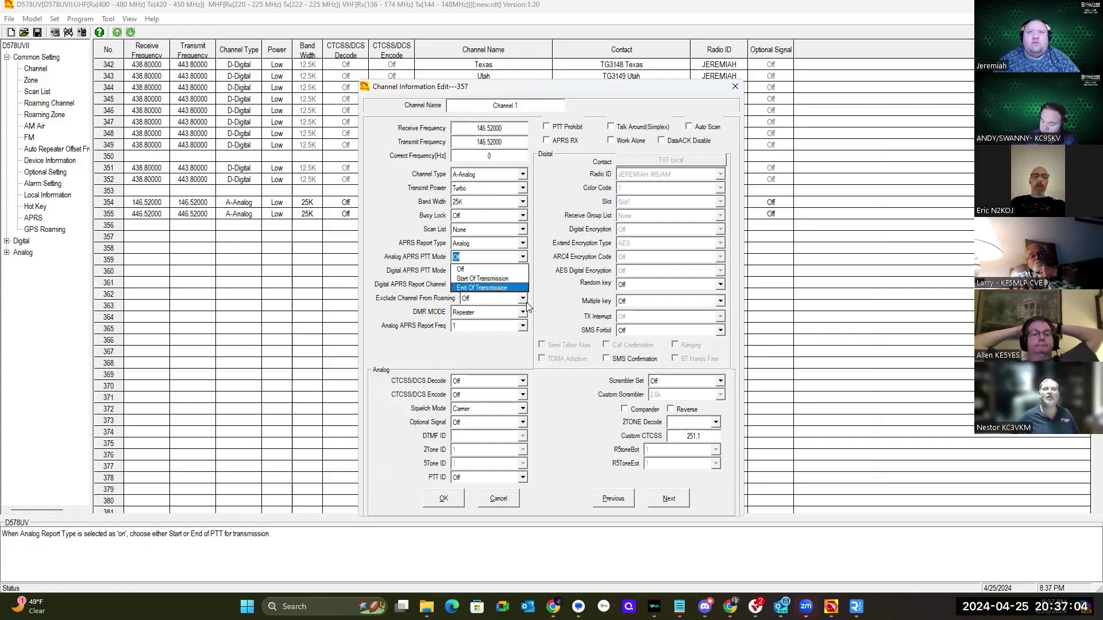
click(481, 270)
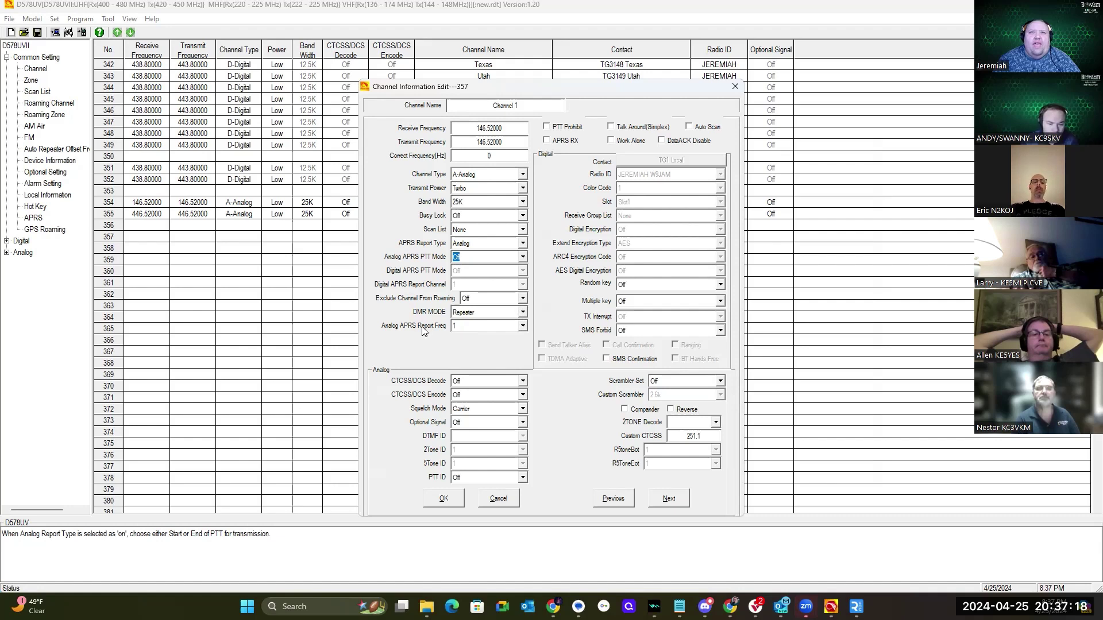
click(523, 326)
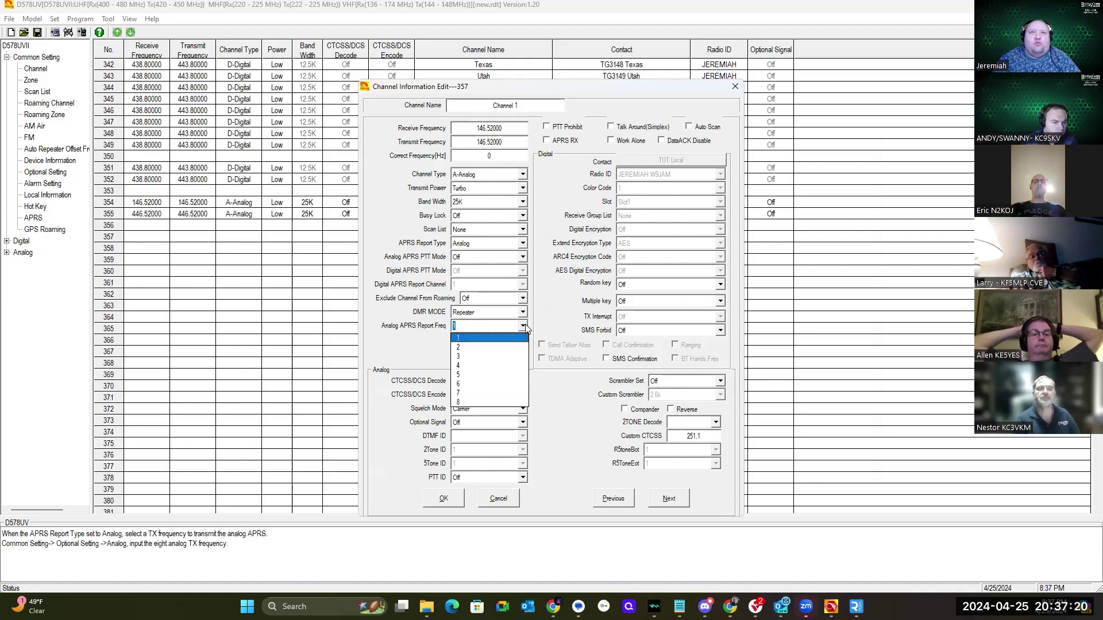